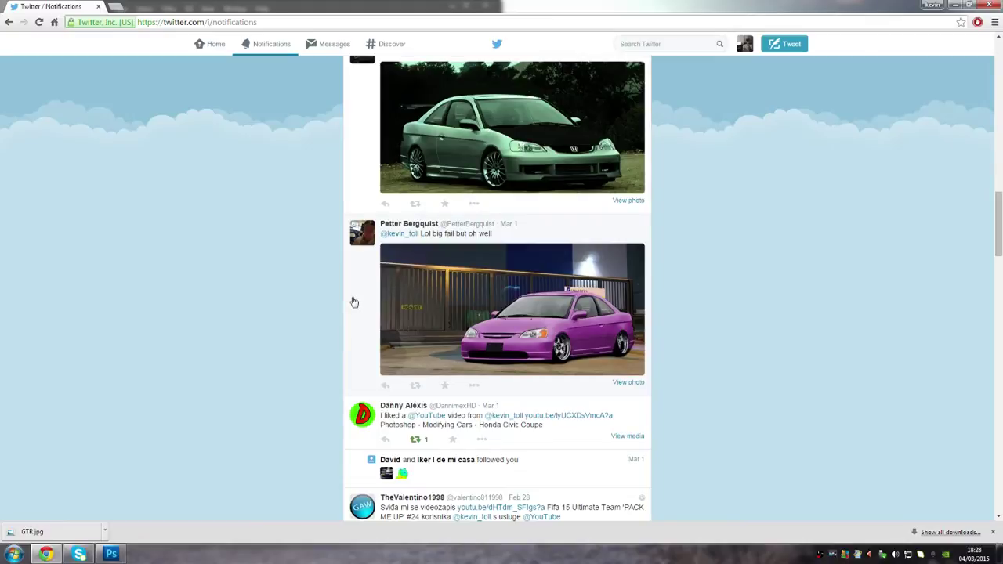
# - View the pink and green-grey Civic edits enlarged in the lightbox, closing each
pyautogui.click(368, 296)
pyautogui.click(423, 325)
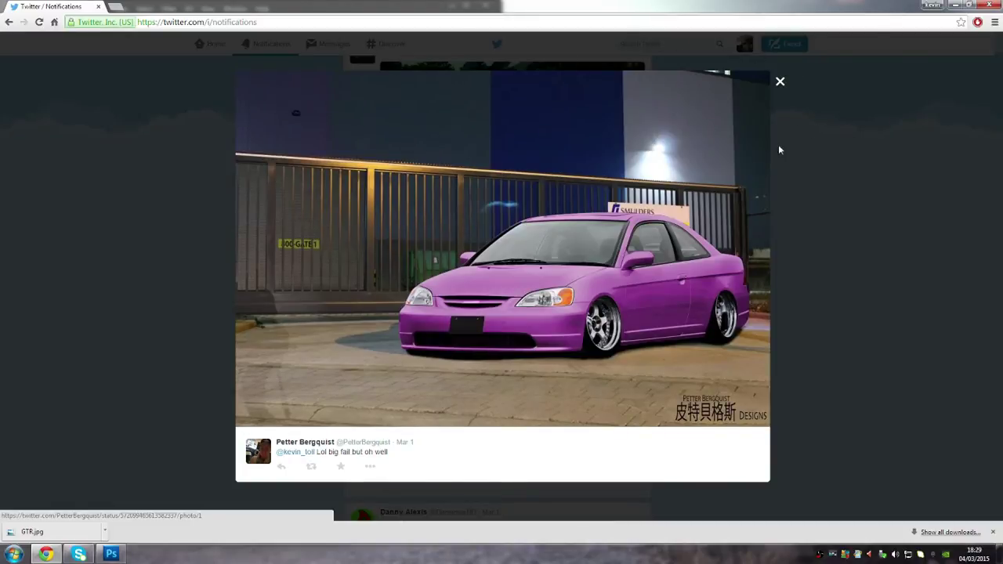
pyautogui.click(781, 83)
pyautogui.scroll(1, 353, 208)
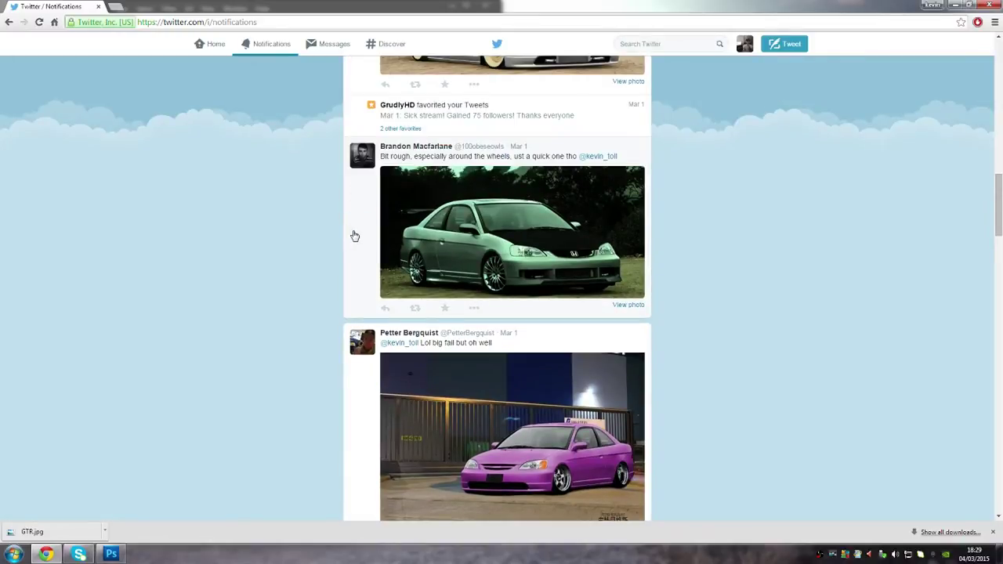
pyautogui.click(352, 233)
pyautogui.click(424, 238)
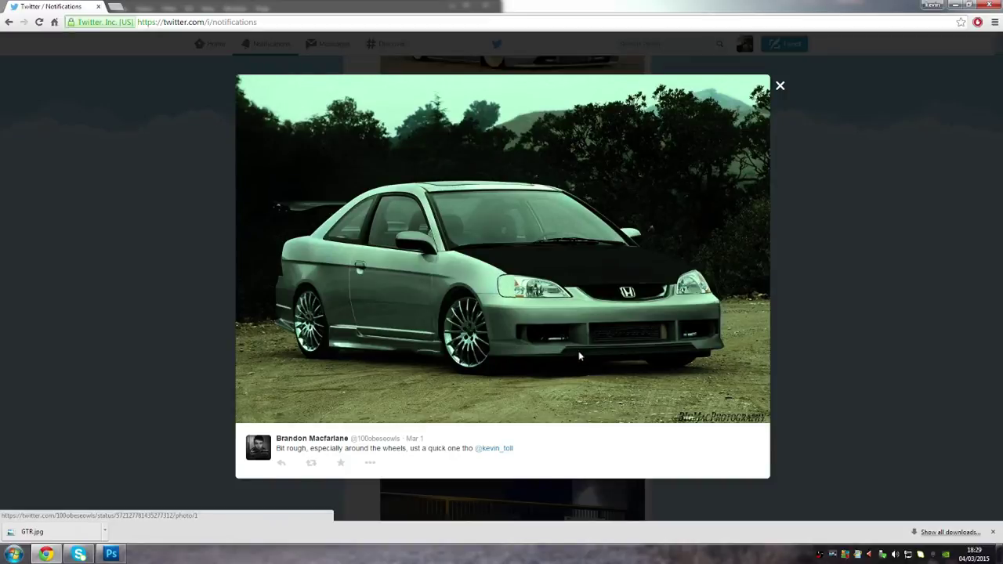
pyautogui.click(779, 85)
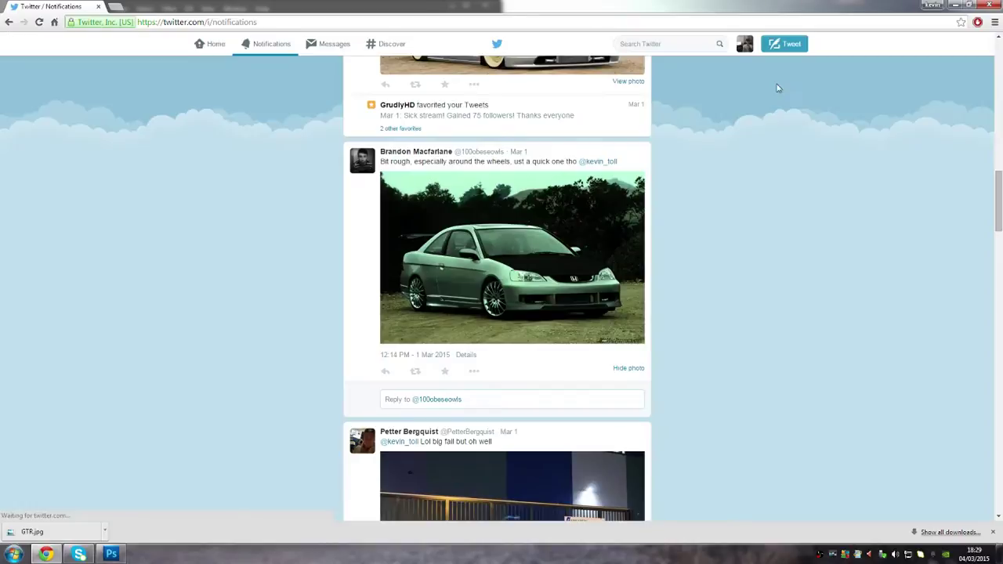
# - View the silver Civic with cream wheels and the purple Civic photos enlarged
pyautogui.scroll(3, 563, 244)
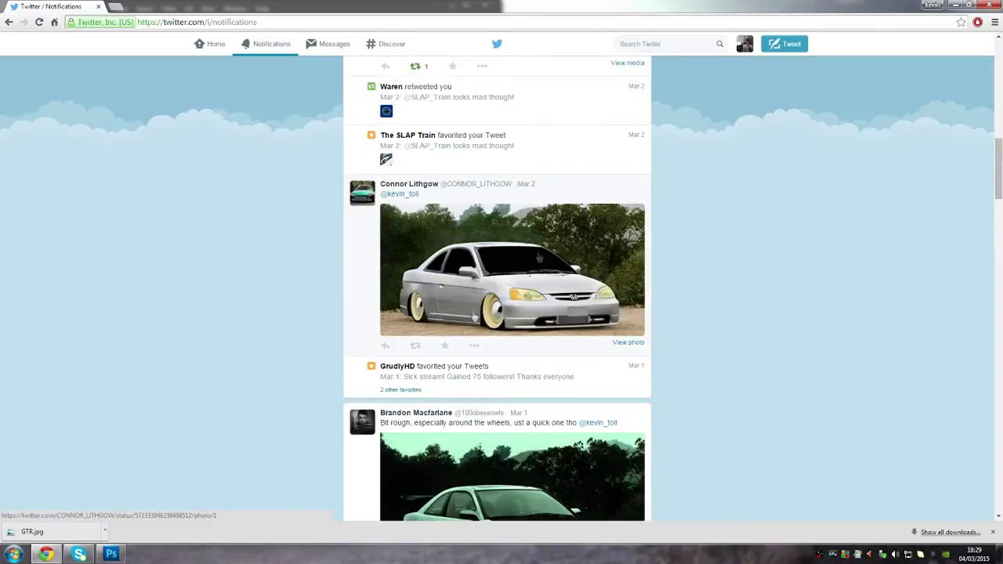
pyautogui.click(364, 274)
pyautogui.click(478, 282)
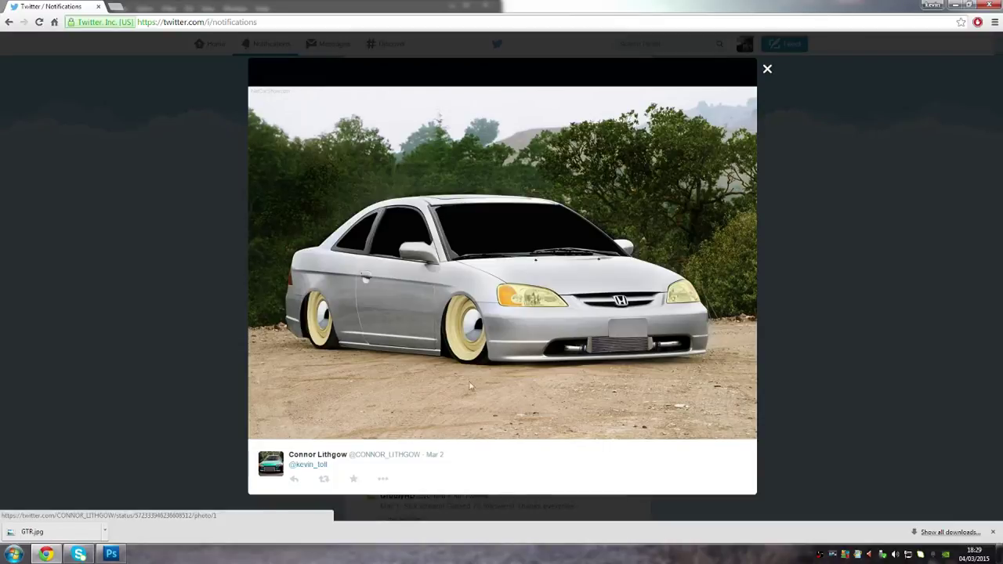
pyautogui.click(767, 69)
pyautogui.click(356, 279)
pyautogui.scroll(4, 354, 279)
pyautogui.scroll(3, 353, 280)
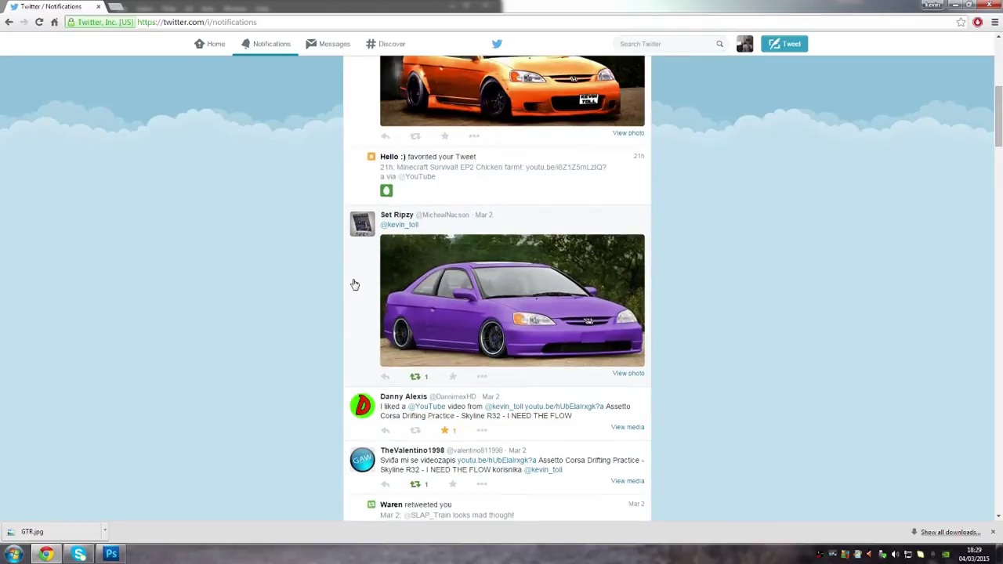
pyautogui.click(350, 387)
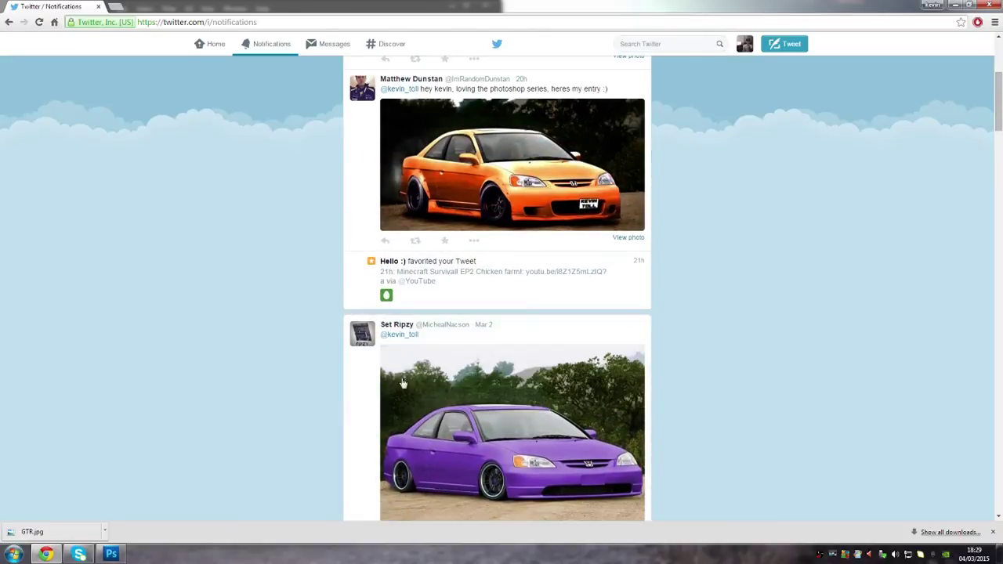
pyautogui.click(481, 424)
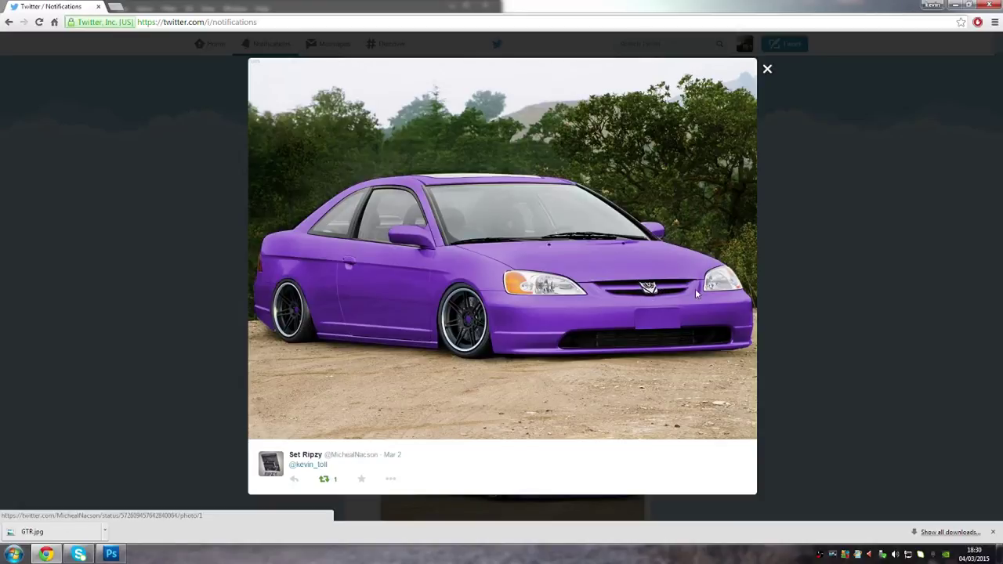
pyautogui.click(768, 69)
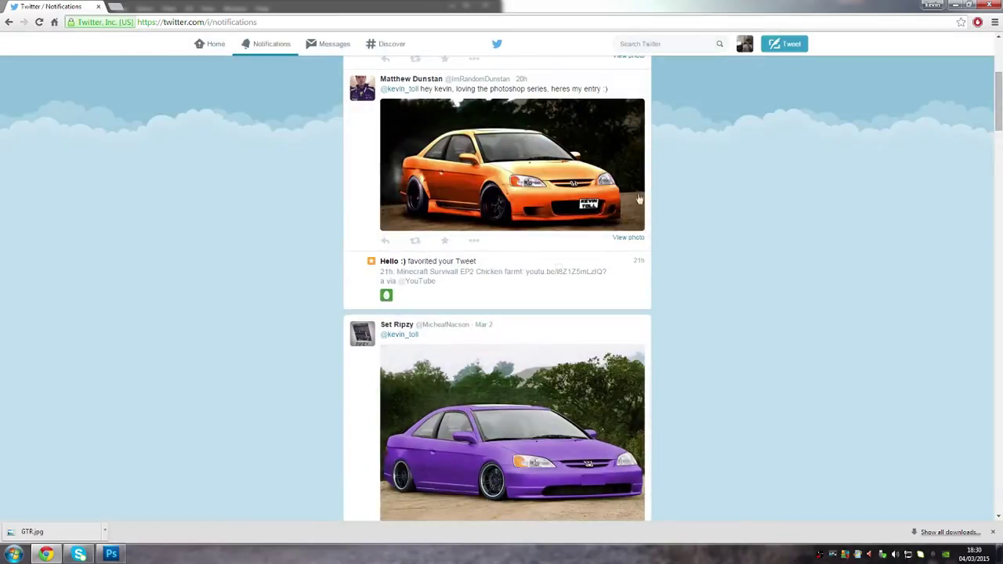
# - View the orange and sticker-bombed Civic photos, then switch to Photoshop
pyautogui.click(357, 162)
pyautogui.click(438, 206)
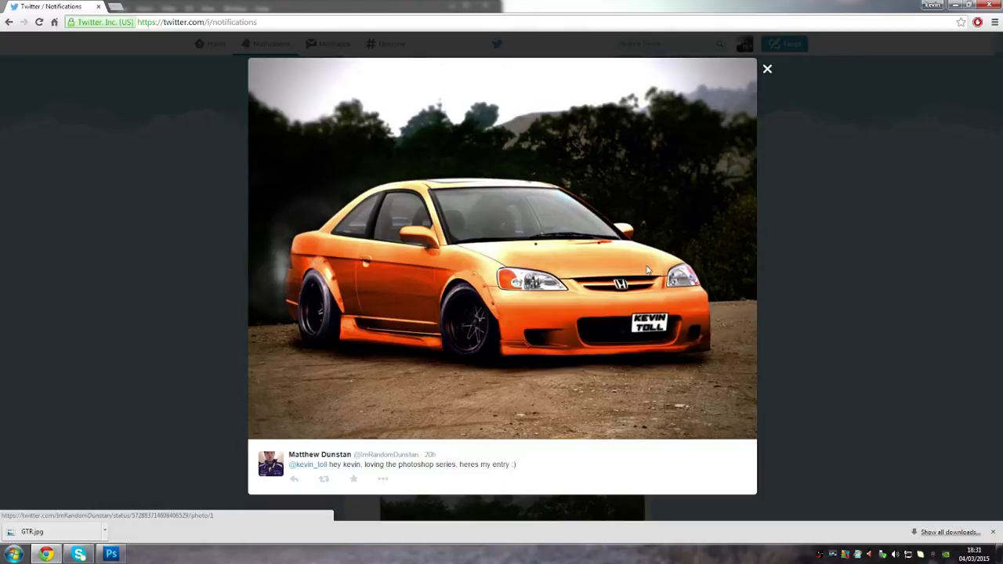
pyautogui.click(767, 69)
pyautogui.scroll(3, 364, 248)
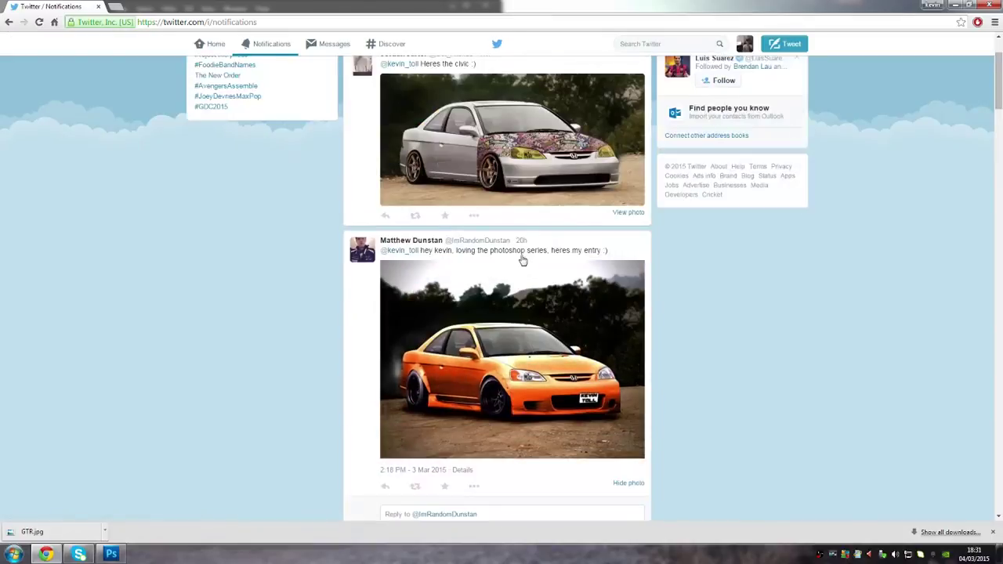
pyautogui.click(364, 247)
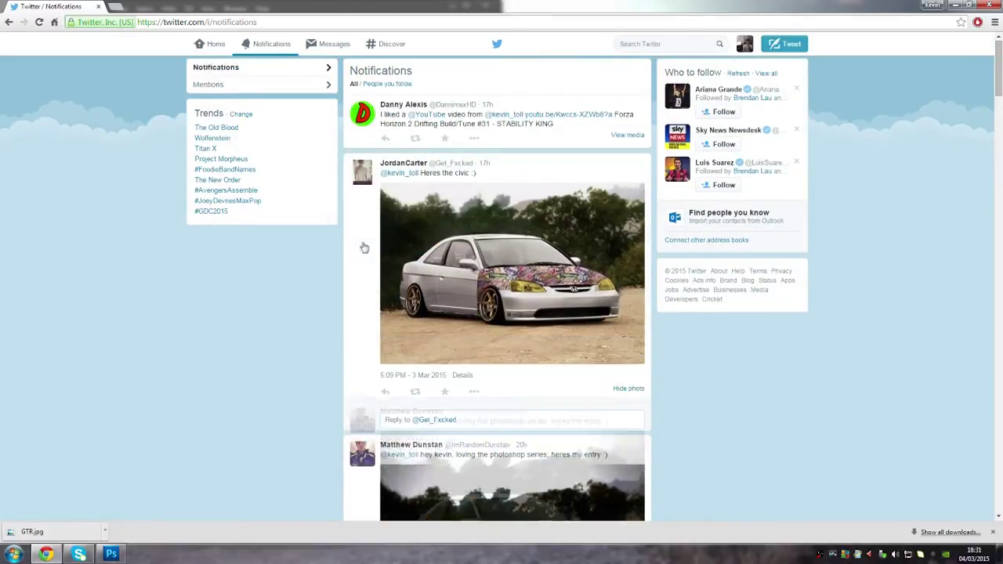
pyautogui.click(485, 246)
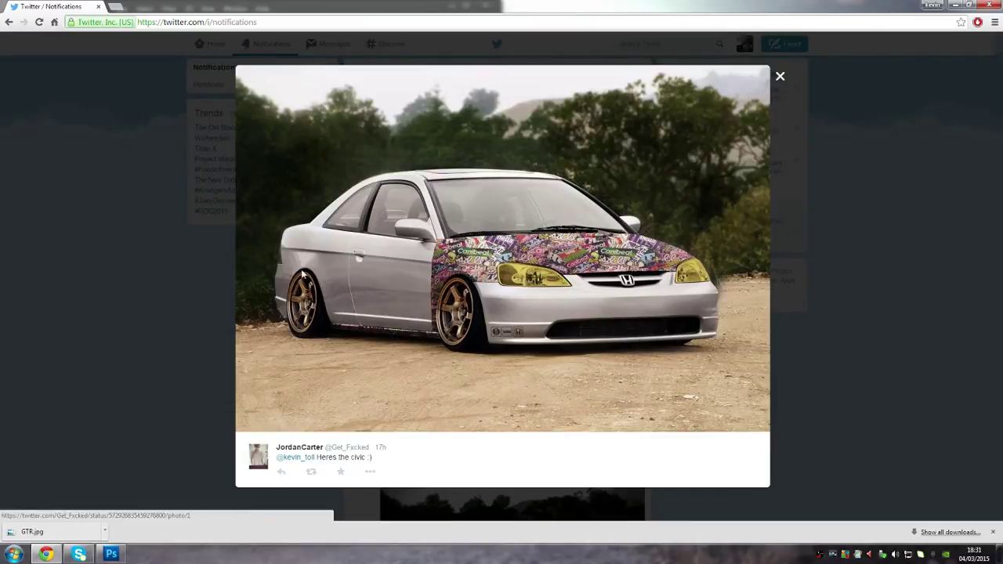
pyautogui.click(18, 252)
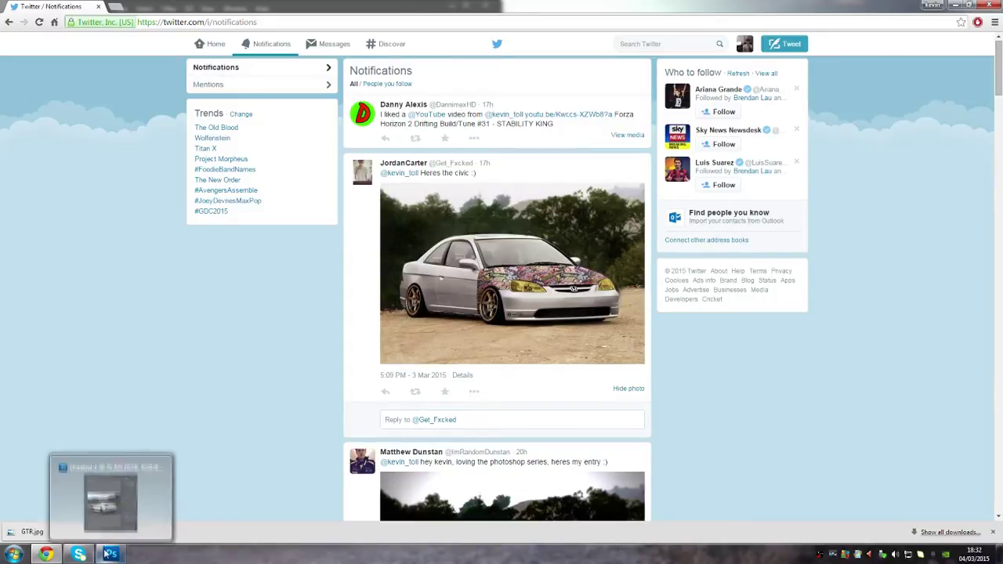
pyautogui.click(991, 4)
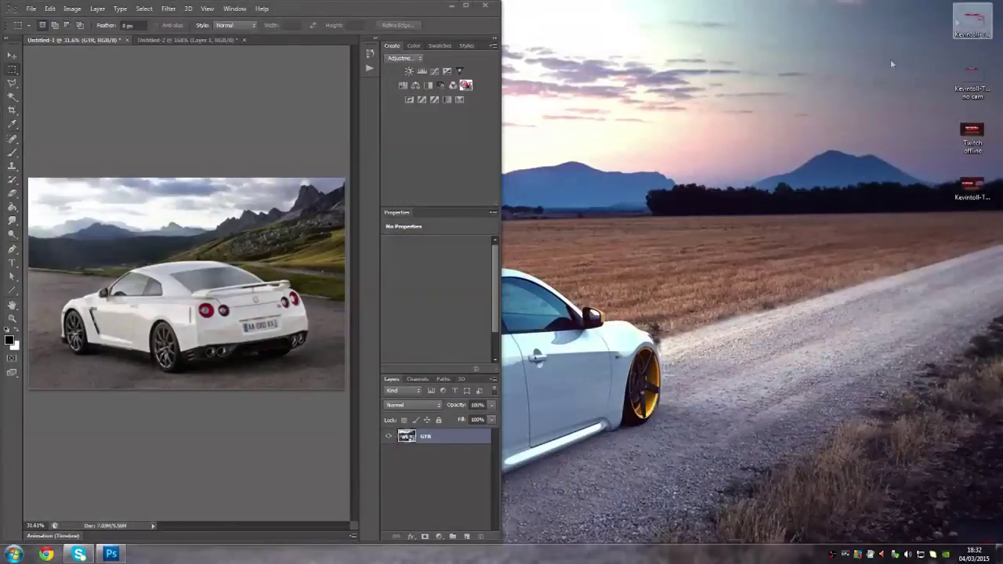
# - Maximize the Photoshop window and fit the GT-R photo to the screen
pyautogui.click(466, 5)
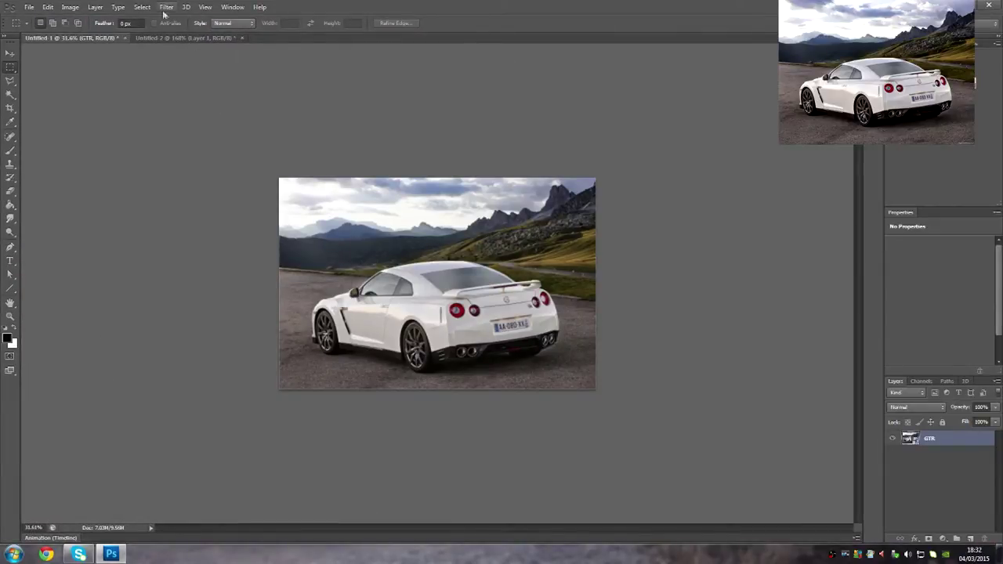
pyautogui.click(10, 316)
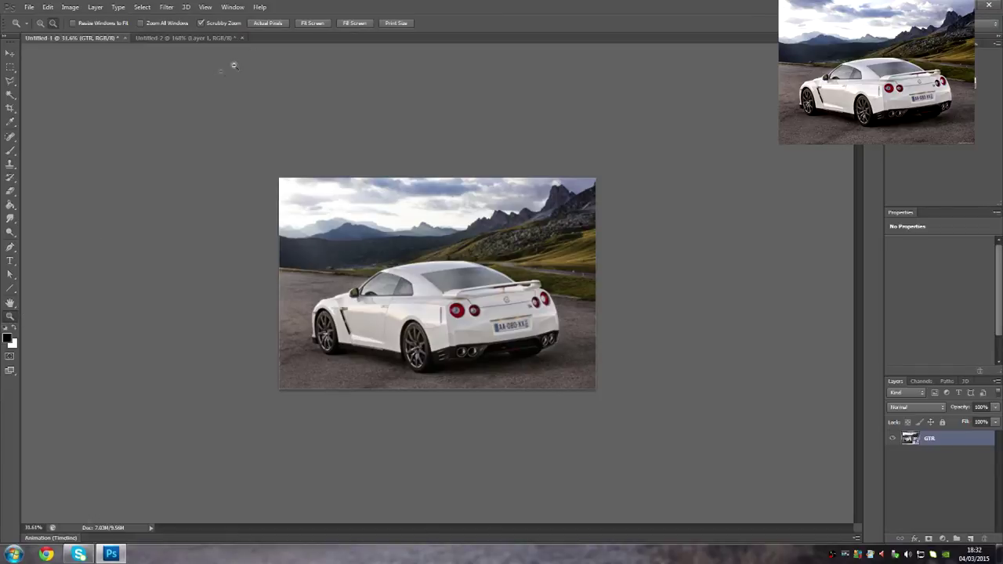
pyautogui.click(309, 23)
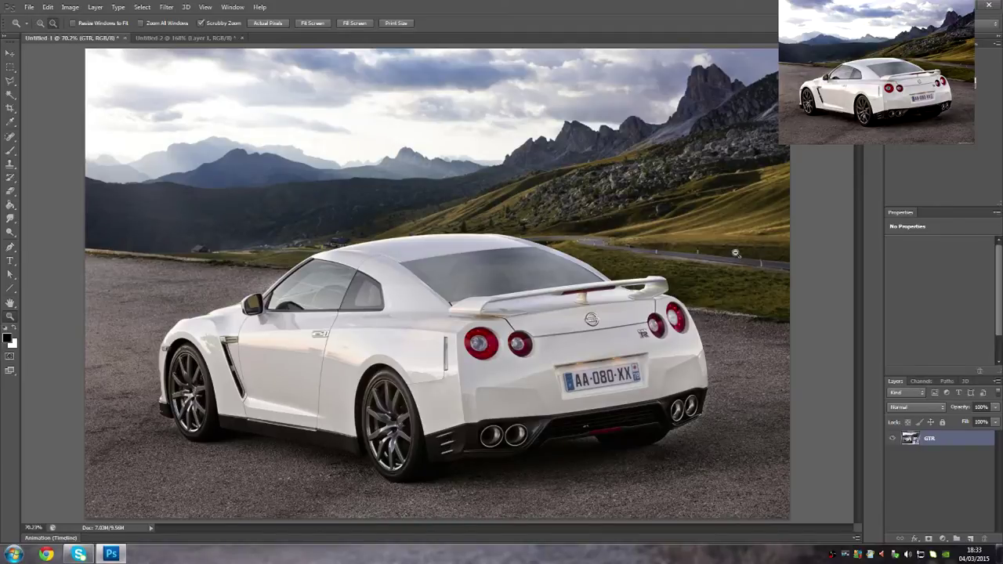
# - Duplicate the GTR layer to create a GTR copy layer
pyautogui.rightClick(923, 442)
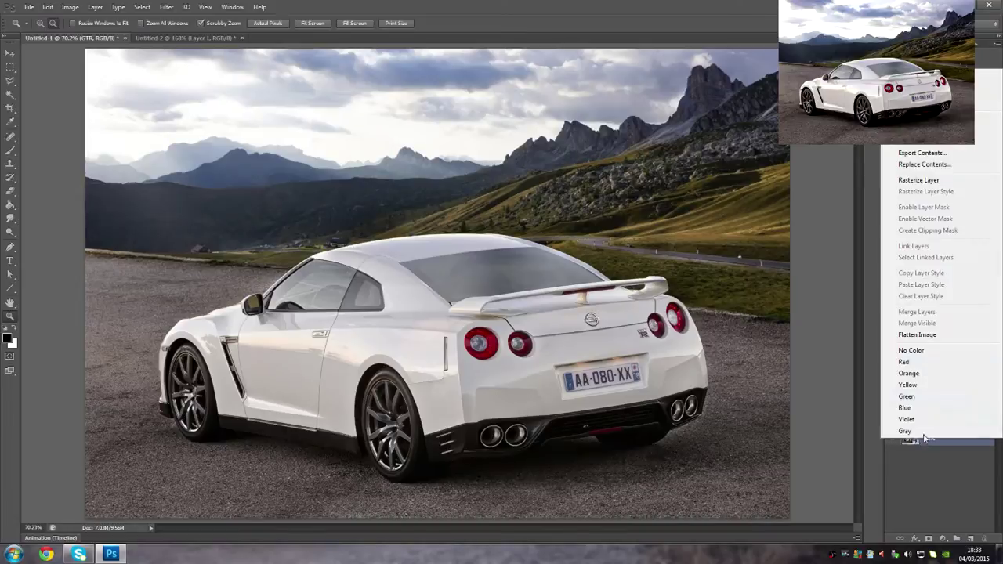
pyautogui.click(921, 165)
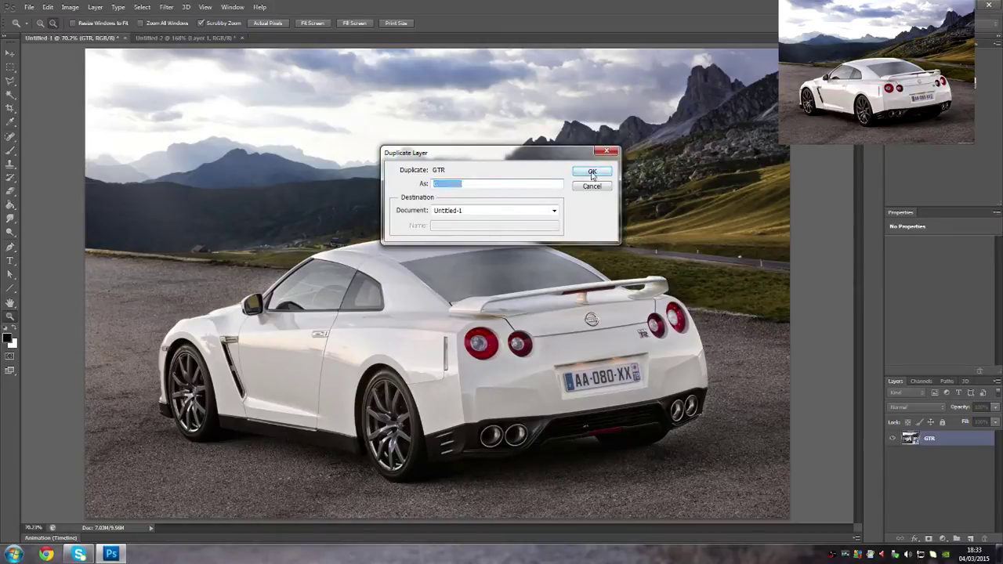
pyautogui.click(592, 172)
pyautogui.scroll(1, 203, 381)
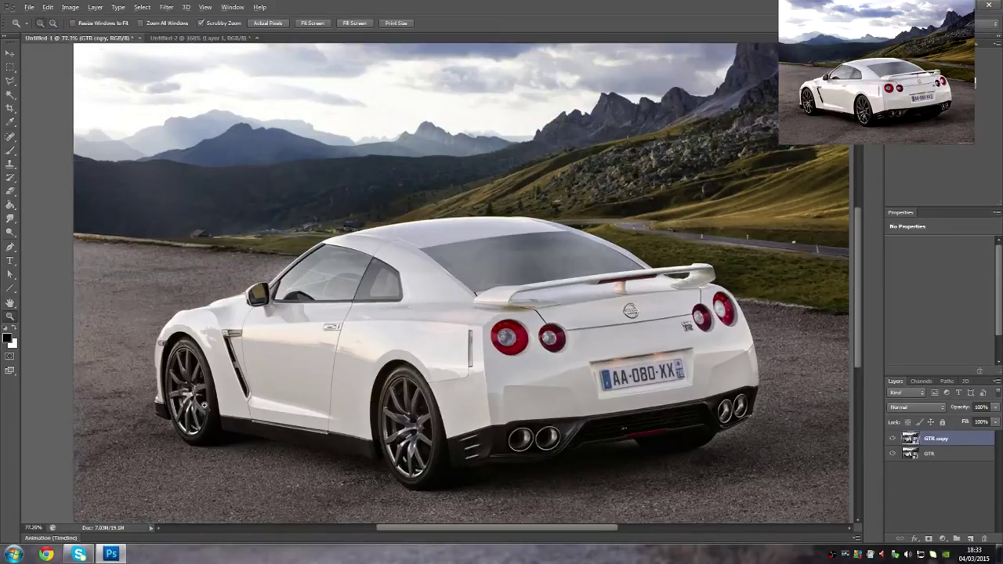
pyautogui.scroll(1, 205, 402)
# - Lasso along the car's lower edge and rear bumper and try deleting it, dismissing the smart object warning
pyautogui.press('l')
pyautogui.moveTo(413, 414)
pyautogui.mouseDown()
pyautogui.moveTo(232, 384)
pyautogui.moveTo(210, 260)
pyautogui.moveTo(181, 197)
pyautogui.moveTo(170, 179)
pyautogui.moveTo(133, 165)
pyautogui.moveTo(112, 167)
pyautogui.moveTo(86, 215)
pyautogui.moveTo(95, 386)
pyautogui.moveTo(23, 383)
pyautogui.moveTo(34, 381)
pyautogui.moveTo(76, 519)
pyautogui.moveTo(790, 533)
pyautogui.moveTo(688, 409)
pyautogui.mouseUp()
pyautogui.scroll(4, 226, 357)
pyautogui.hotkey('ctrl', '-')
pyautogui.hotkey('ctrl', '-')
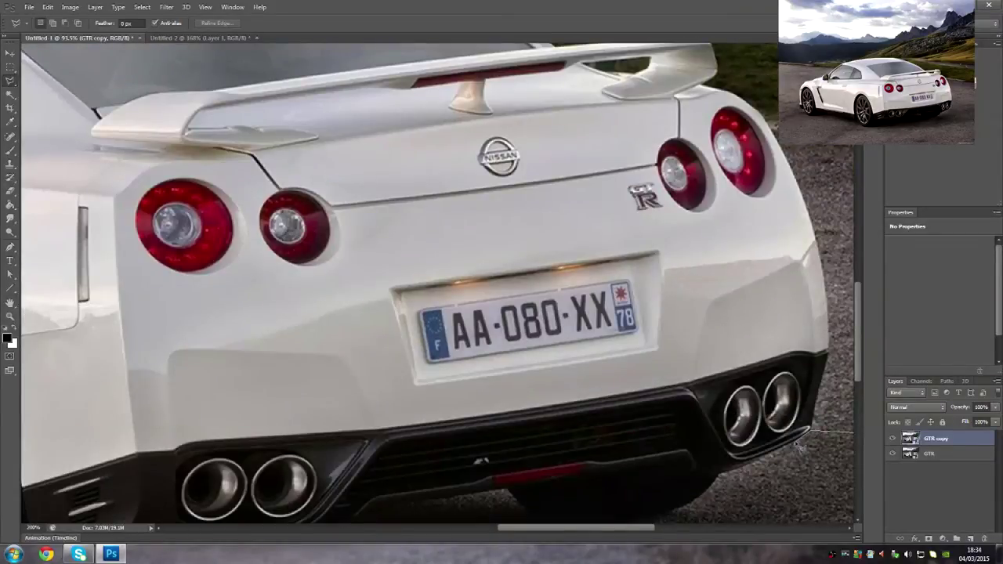
pyautogui.scroll(-3, 791, 408)
pyautogui.moveTo(778, 357)
pyautogui.mouseDown()
pyautogui.moveTo(723, 378)
pyautogui.moveTo(687, 381)
pyautogui.moveTo(683, 359)
pyautogui.moveTo(374, 408)
pyautogui.moveTo(358, 422)
pyautogui.moveTo(369, 408)
pyautogui.moveTo(356, 428)
pyautogui.moveTo(263, 449)
pyautogui.moveTo(74, 465)
pyautogui.moveTo(66, 460)
pyautogui.moveTo(172, 462)
pyautogui.moveTo(153, 467)
pyautogui.moveTo(148, 460)
pyautogui.moveTo(349, 432)
pyautogui.moveTo(319, 414)
pyautogui.moveTo(261, 239)
pyautogui.moveTo(217, 198)
pyautogui.moveTo(228, 201)
pyautogui.moveTo(180, 185)
pyautogui.moveTo(148, 208)
pyautogui.moveTo(123, 271)
pyautogui.moveTo(118, 359)
pyautogui.moveTo(135, 398)
pyautogui.moveTo(131, 453)
pyautogui.mouseUp()
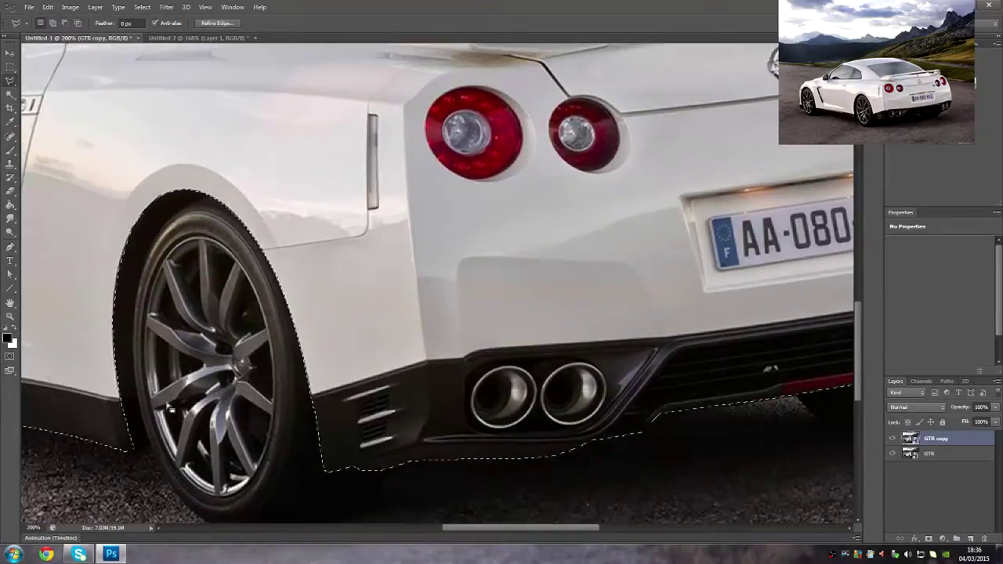
pyautogui.scroll(-5, 564, 444)
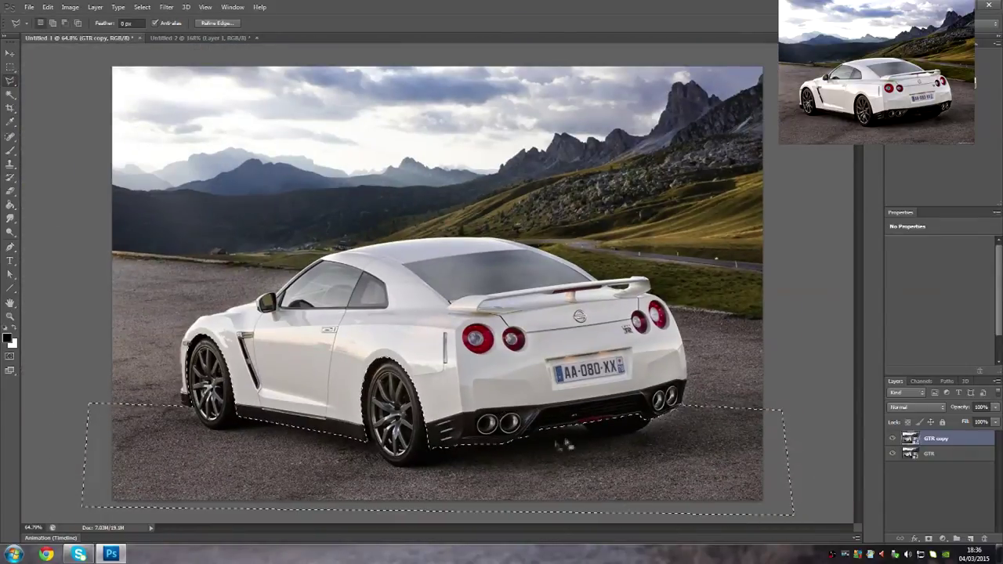
pyautogui.press('Delete')
pyautogui.press('Return')
# - Deselect and nudge the GTR copy layer a few pixels down and right
pyautogui.rightClick(925, 439)
pyautogui.click(773, 355)
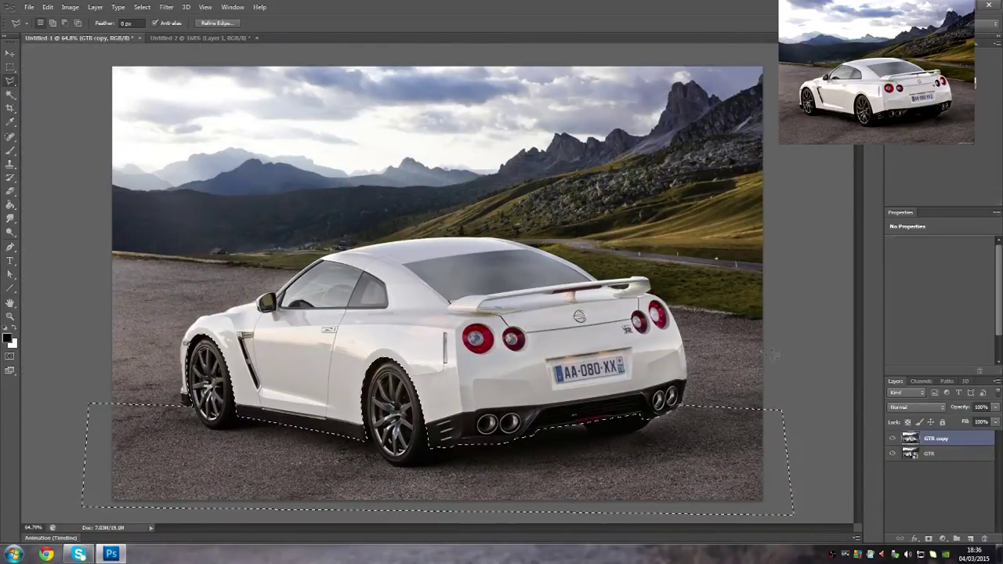
pyautogui.hotkey('ctrl', 'd')
pyautogui.press('v')
pyautogui.hotkey('shift', 'Down')
pyautogui.hotkey('shift', 'Down')
pyautogui.press('Right')
pyautogui.press('Right')
pyautogui.press('Right')
pyautogui.press('Right')
pyautogui.press('Down')
pyautogui.press('Down')
pyautogui.press('Down')
pyautogui.press('Right')
pyautogui.press('Right')
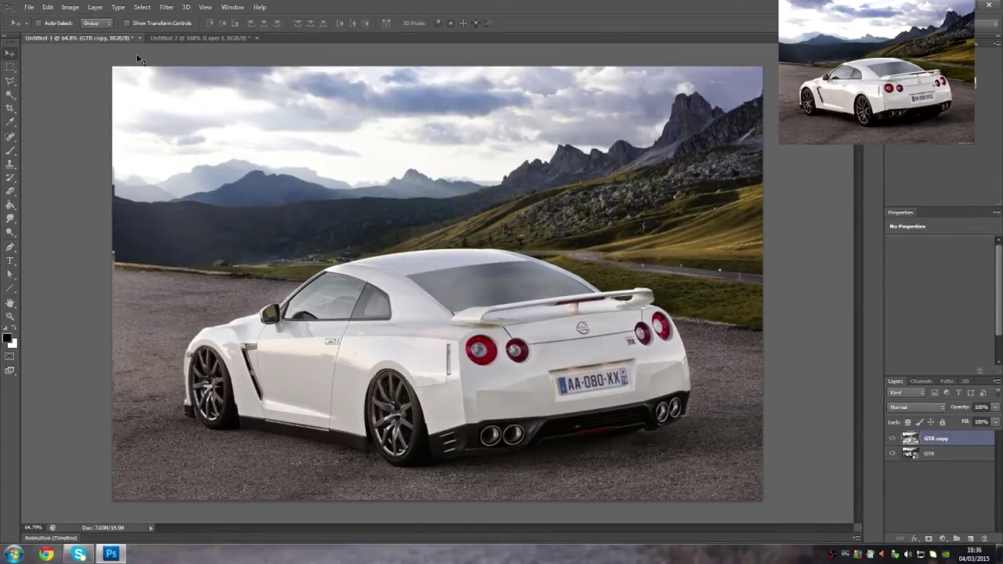
pyautogui.press('Down')
pyautogui.click(10, 191)
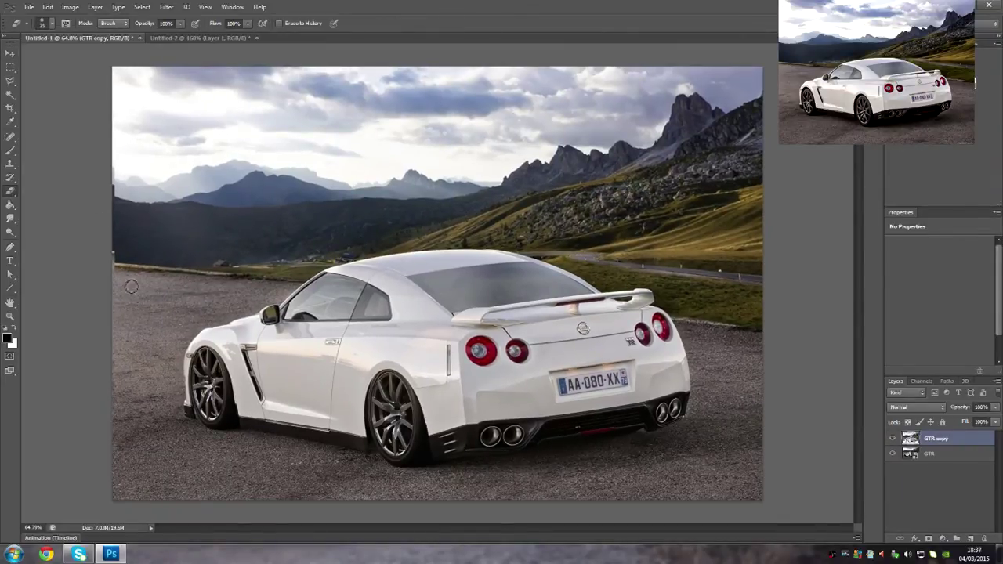
# - Erase stray road-edge pixels, then lasso around the wheel in the Untitled-2 blue car photo
pyautogui.moveTo(139, 269); pyautogui.dragTo(271, 281)
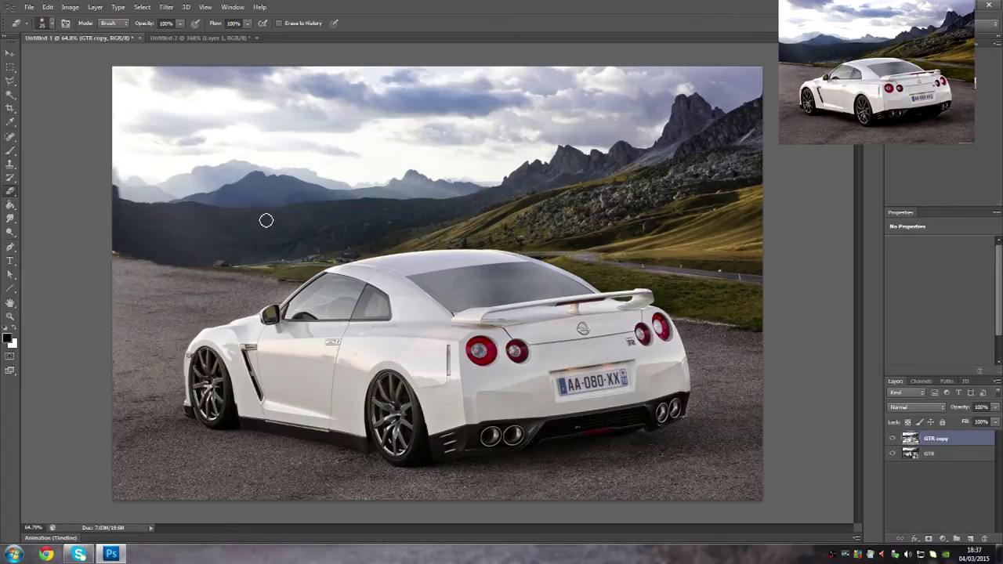
pyautogui.hotkey('ctrl', 'Tab')
pyautogui.press('l')
pyautogui.moveTo(233, 333)
pyautogui.mouseDown()
pyautogui.moveTo(159, 328)
pyautogui.moveTo(138, 315)
pyautogui.moveTo(182, 311)
pyautogui.moveTo(183, 235)
pyautogui.moveTo(210, 170)
pyautogui.mouseUp()
pyautogui.press('super')
pyautogui.click(168, 330)
pyautogui.scroll(2, 169, 330)
pyautogui.moveTo(130, 313)
pyautogui.mouseDown()
pyautogui.moveTo(241, 84)
pyautogui.moveTo(313, 94)
pyautogui.moveTo(341, 144)
pyautogui.moveTo(353, 206)
pyautogui.moveTo(329, 347)
pyautogui.moveTo(284, 387)
pyautogui.moveTo(172, 390)
pyautogui.moveTo(129, 365)
pyautogui.mouseUp()
pyautogui.scroll(2, 243, 87)
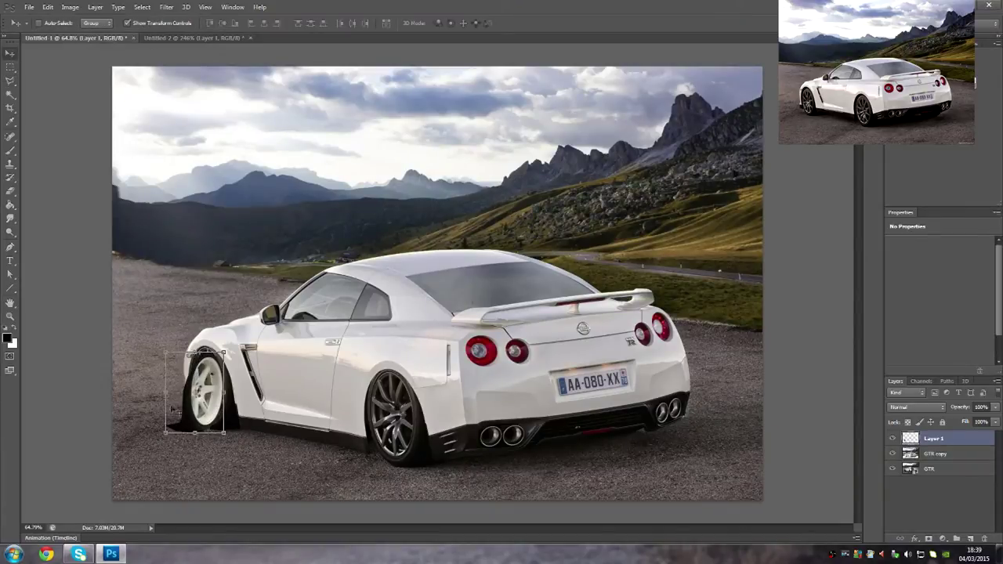
# - Scale the pasted wheel onto the GT-R's front arch and place Layer 1 below GTR copy
pyautogui.moveTo(174, 409); pyautogui.dragTo(221, 434)
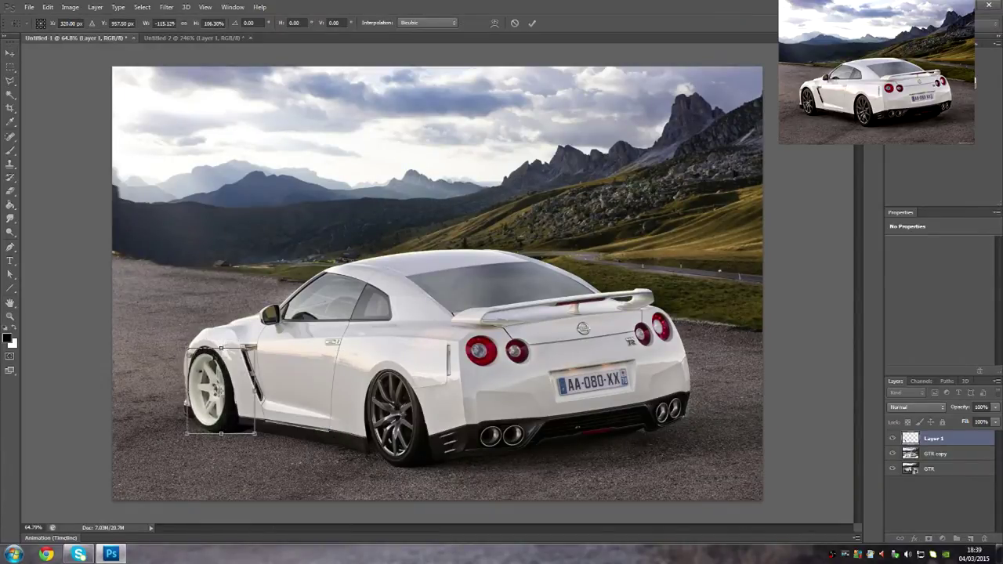
pyautogui.moveTo(224, 350); pyautogui.dragTo(227, 354)
pyautogui.press('Return')
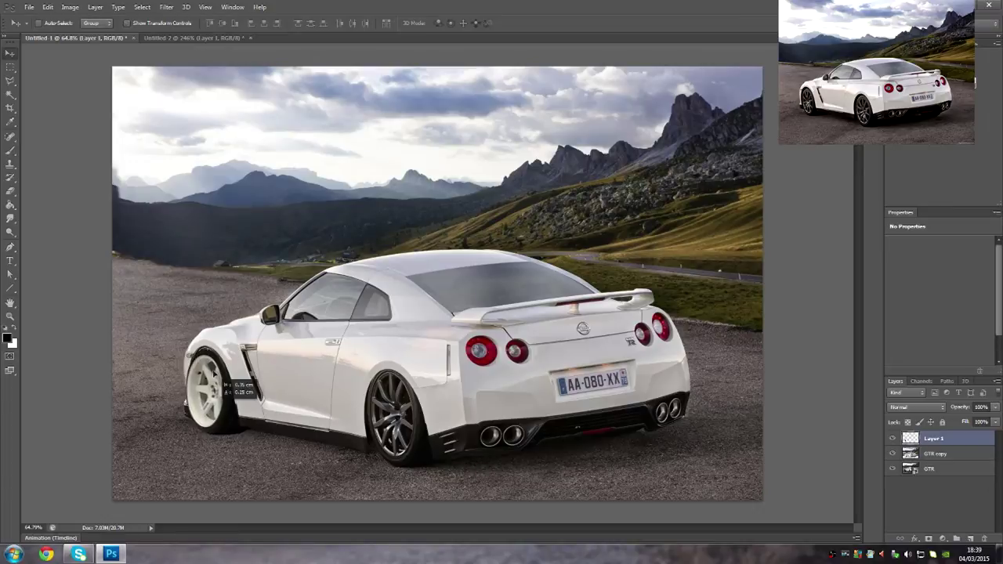
pyautogui.moveTo(932, 438); pyautogui.dragTo(936, 461)
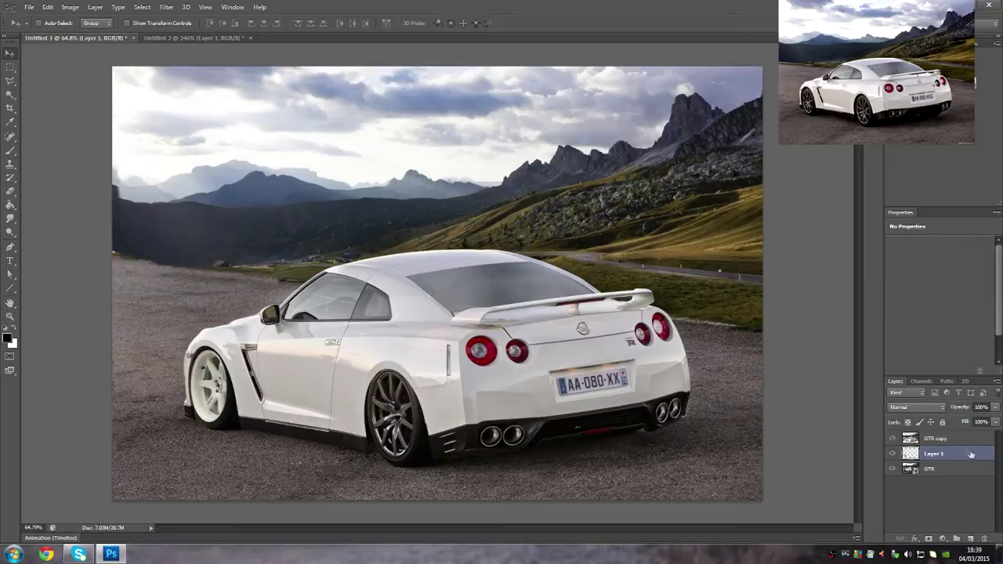
# - Brighten the front wheel to +50 with Brightness/Contrast and return to the blue car photo
pyautogui.click(70, 6)
pyautogui.moveTo(82, 33)
pyautogui.click(204, 35)
pyautogui.moveTo(478, 187); pyautogui.dragTo(485, 210)
pyautogui.click(493, 188)
pyautogui.click(560, 174)
pyautogui.press('v')
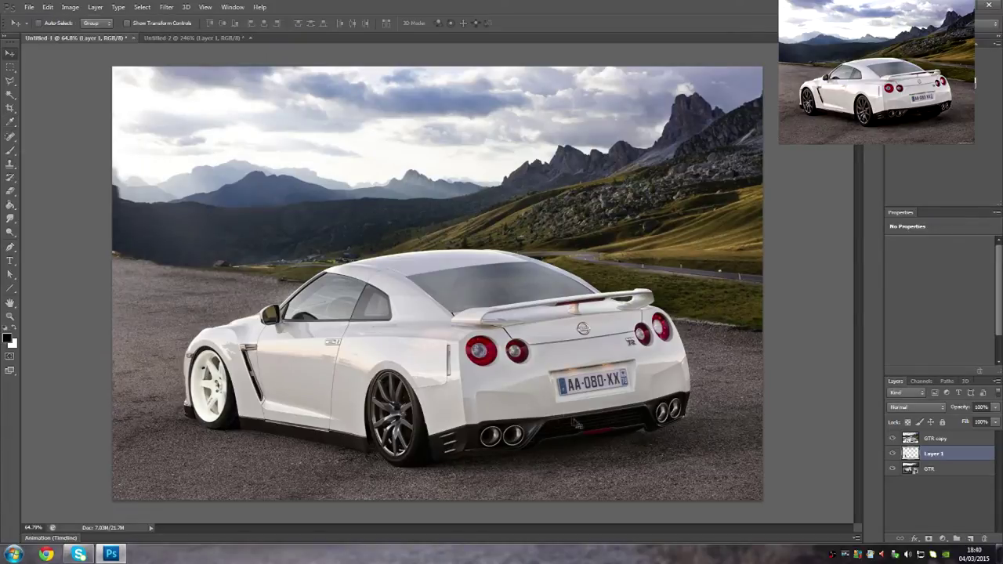
pyautogui.hotkey('ctrl', 'Tab')
pyautogui.scroll(3, 501, 314)
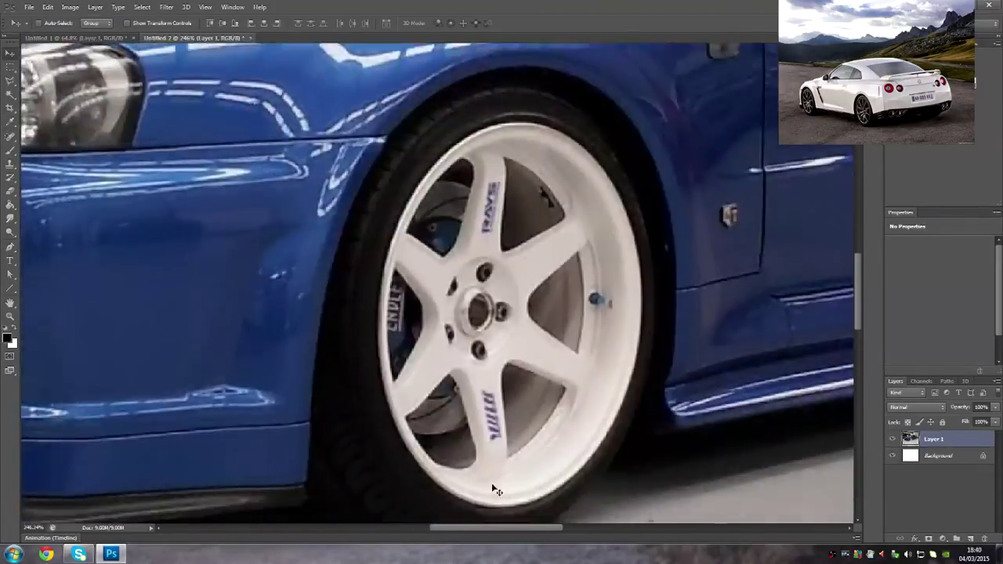
# - Lasso the blue car's wheel, bring it into Untitled-1 and flip it onto the rear wheel
pyautogui.scroll(-1, 501, 313)
pyautogui.press('l')
pyautogui.moveTo(505, 509)
pyautogui.mouseDown()
pyautogui.moveTo(350, 491)
pyautogui.moveTo(313, 461)
pyautogui.moveTo(326, 283)
pyautogui.moveTo(363, 150)
pyautogui.moveTo(400, 93)
pyautogui.moveTo(444, 58)
pyautogui.moveTo(515, 30)
pyautogui.moveTo(507, 97)
pyautogui.moveTo(546, 102)
pyautogui.moveTo(601, 138)
pyautogui.moveTo(561, 105)
pyautogui.moveTo(590, 132)
pyautogui.moveTo(638, 215)
pyautogui.moveTo(660, 296)
pyautogui.moveTo(652, 390)
pyautogui.moveTo(611, 492)
pyautogui.moveTo(641, 406)
pyautogui.moveTo(613, 455)
pyautogui.moveTo(599, 380)
pyautogui.moveTo(505, 445)
pyautogui.mouseUp()
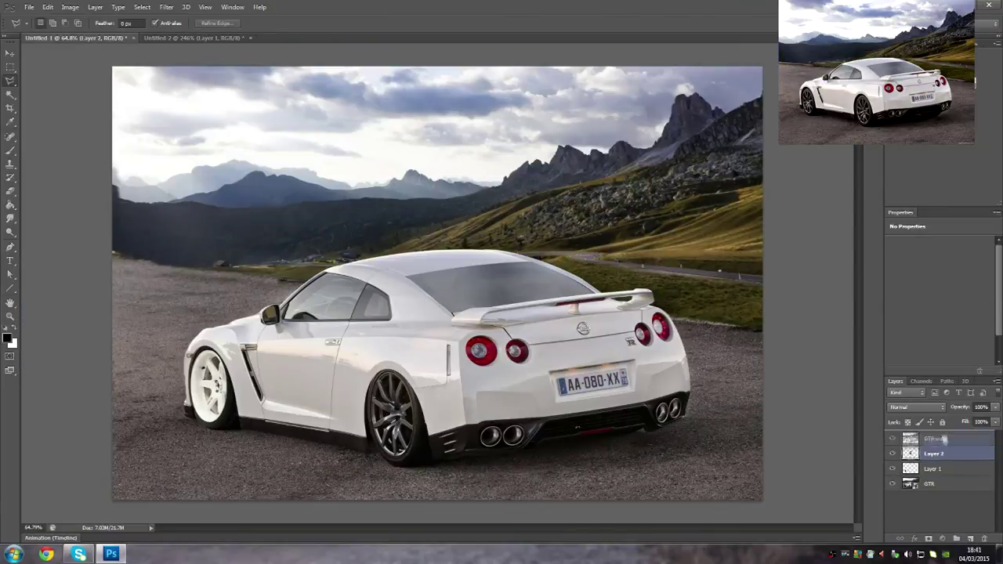
pyautogui.moveTo(944, 439); pyautogui.dragTo(941, 434)
pyautogui.hotkey('ctrl', 't')
pyautogui.moveTo(392, 253)
pyautogui.mouseDown()
pyautogui.moveTo(574, 253)
pyautogui.moveTo(405, 396)
pyautogui.mouseUp()
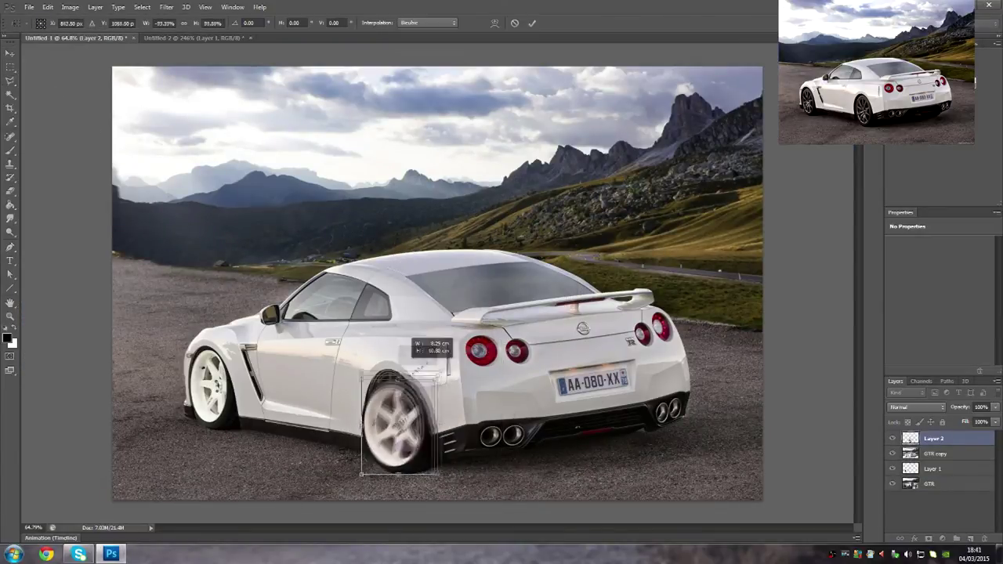
pyautogui.moveTo(441, 355); pyautogui.dragTo(447, 345)
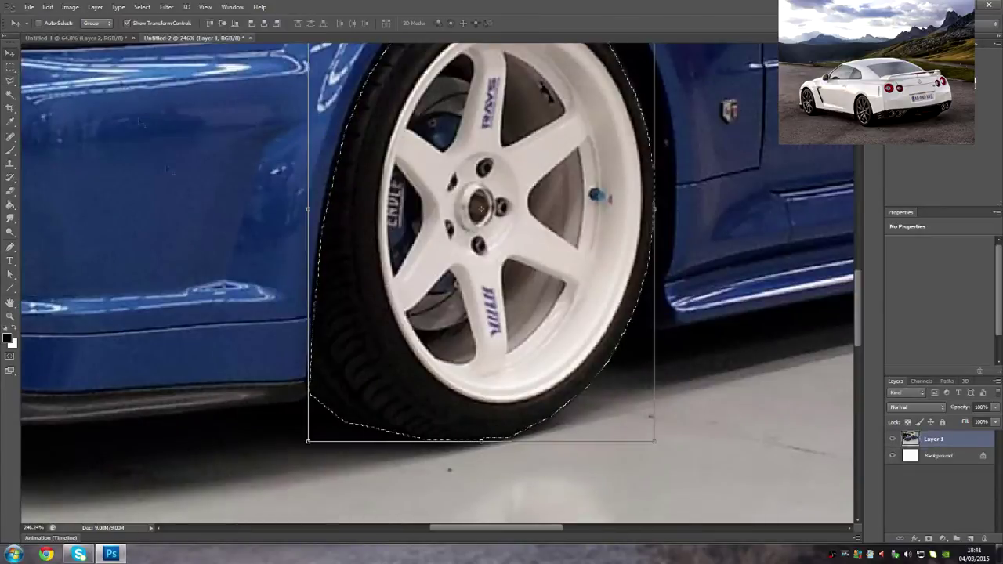
pyautogui.press('z')
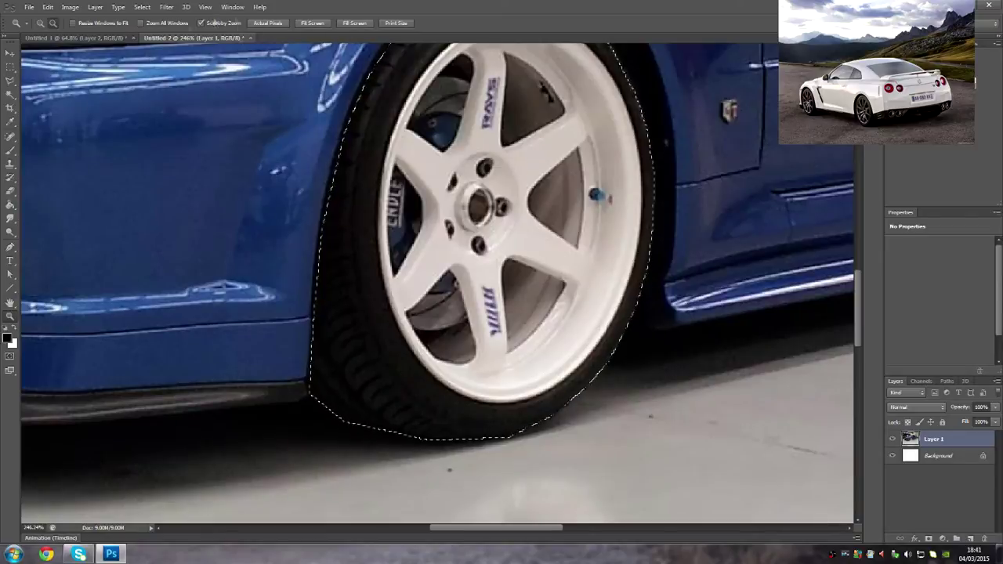
pyautogui.keyDown('alt'); pyautogui.click(244, 158); pyautogui.keyUp('alt')
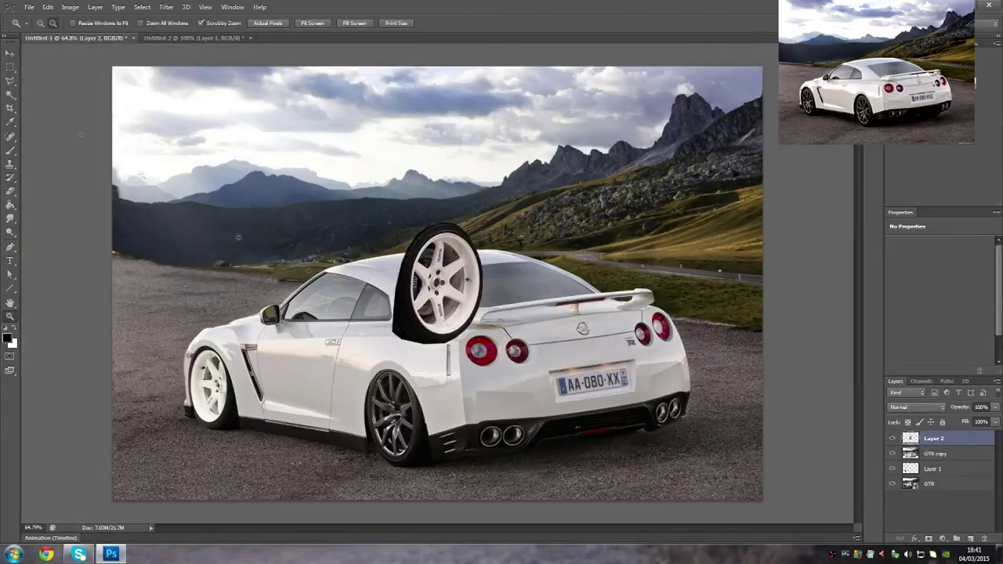
pyautogui.press('v')
# - Scale and reshape the flipped wheel to fit the GT-R's rear arch
pyautogui.hotkey('ctrl', 't')
pyautogui.moveTo(437, 283); pyautogui.dragTo(387, 409)
pyautogui.moveTo(389, 470)
pyautogui.mouseDown()
pyautogui.moveTo(392, 417)
pyautogui.moveTo(392, 461)
pyautogui.mouseUp()
pyautogui.moveTo(431, 415)
pyautogui.mouseDown()
pyautogui.moveTo(396, 416)
pyautogui.moveTo(416, 417)
pyautogui.mouseUp()
pyautogui.moveTo(390, 370); pyautogui.dragTo(390, 367)
pyautogui.moveTo(416, 416); pyautogui.dragTo(429, 420)
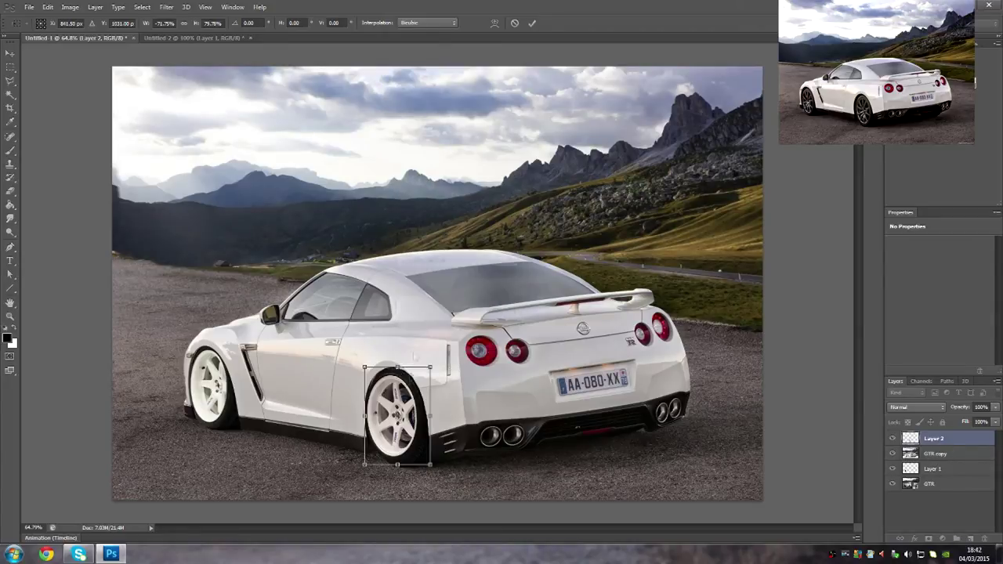
pyautogui.press('Return')
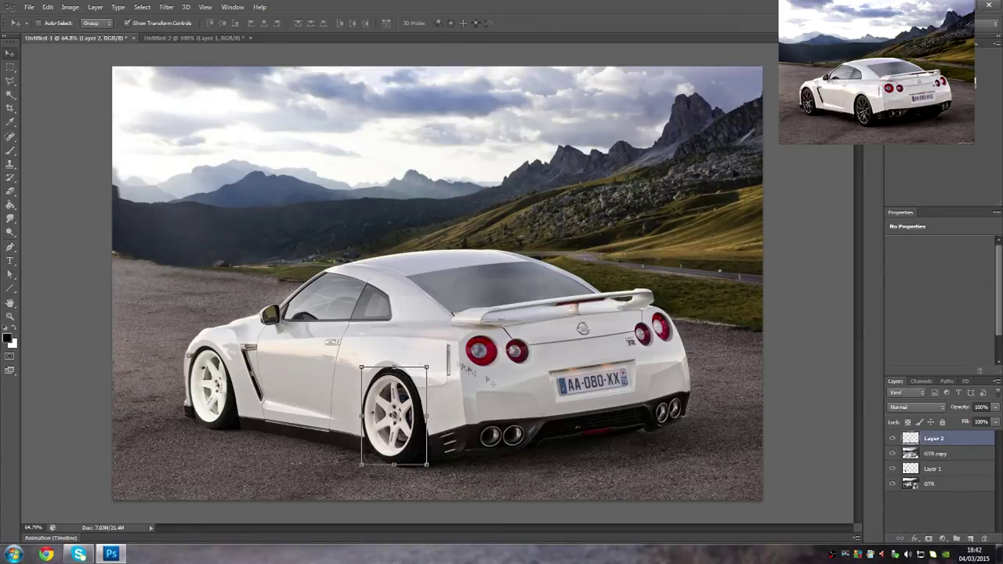
# - Move Layer 2 below GTR copy, nudging and stretching it to tuck behind the fender
pyautogui.hotkey('ctrl', '[')
pyautogui.moveTo(412, 419); pyautogui.dragTo(409, 416)
pyautogui.hotkey('ctrl', 'h')
pyautogui.moveTo(400, 478); pyautogui.dragTo(394, 467)
pyautogui.hotkey('ctrl', 't')
pyautogui.press('Return')
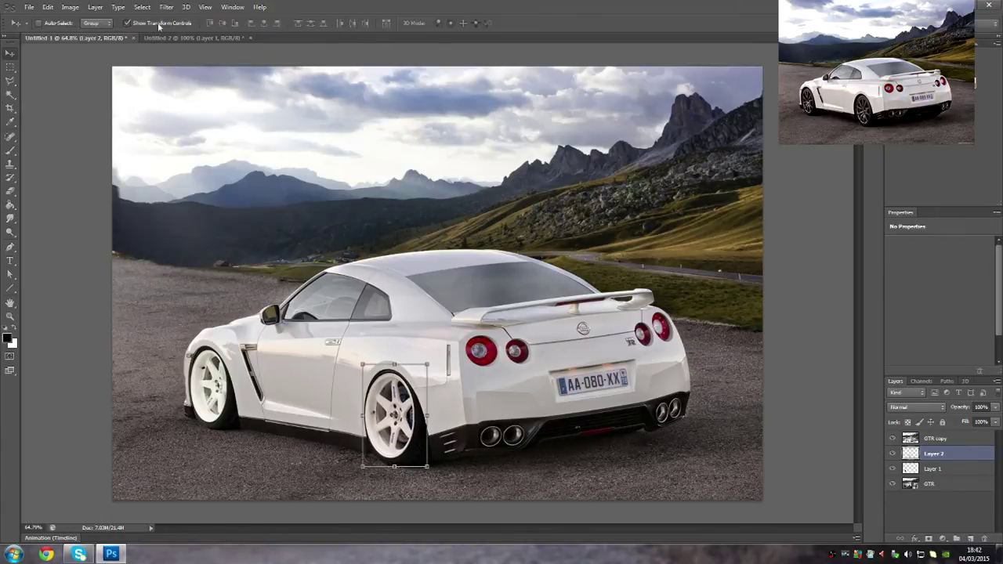
# - Set the rear wheel's Brightness to 11 in Brightness/Contrast, then select Layer 1
pyautogui.click(70, 6)
pyautogui.moveTo(94, 28)
pyautogui.click(216, 29)
pyautogui.moveTo(461, 190); pyautogui.dragTo(495, 214)
pyautogui.click(477, 210)
pyautogui.click(569, 177)
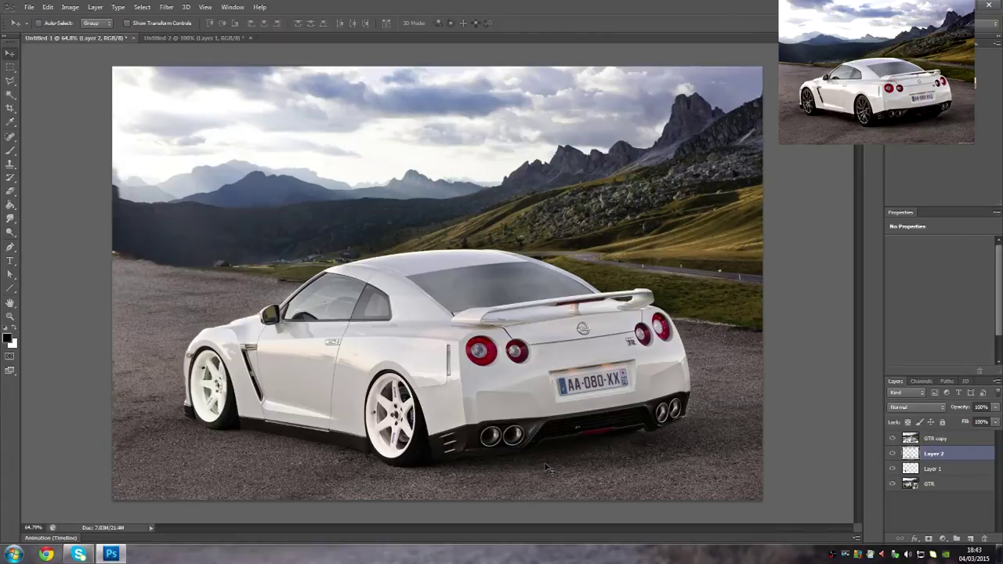
pyautogui.click(939, 470)
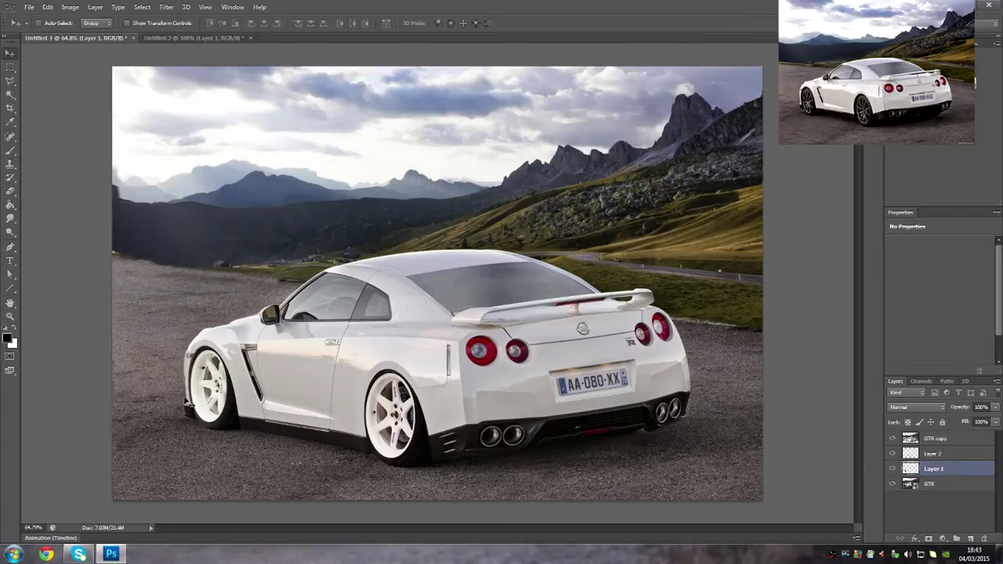
# - Merge the front wheel layer down and duplicate Layer 2 as Layer 2 copy
pyautogui.hotkey('ctrl', 'e')
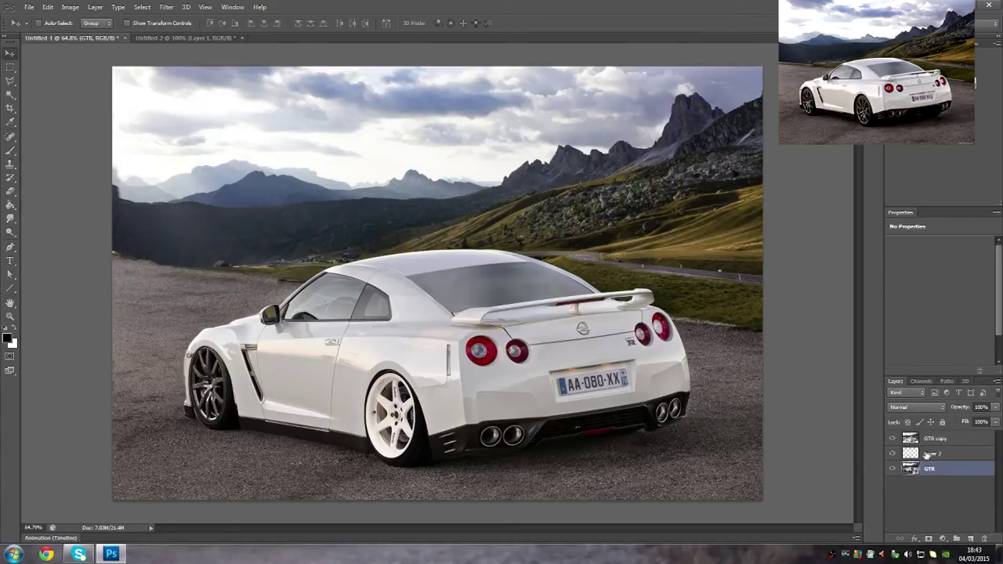
pyautogui.click(929, 454)
pyautogui.rightClick(929, 455)
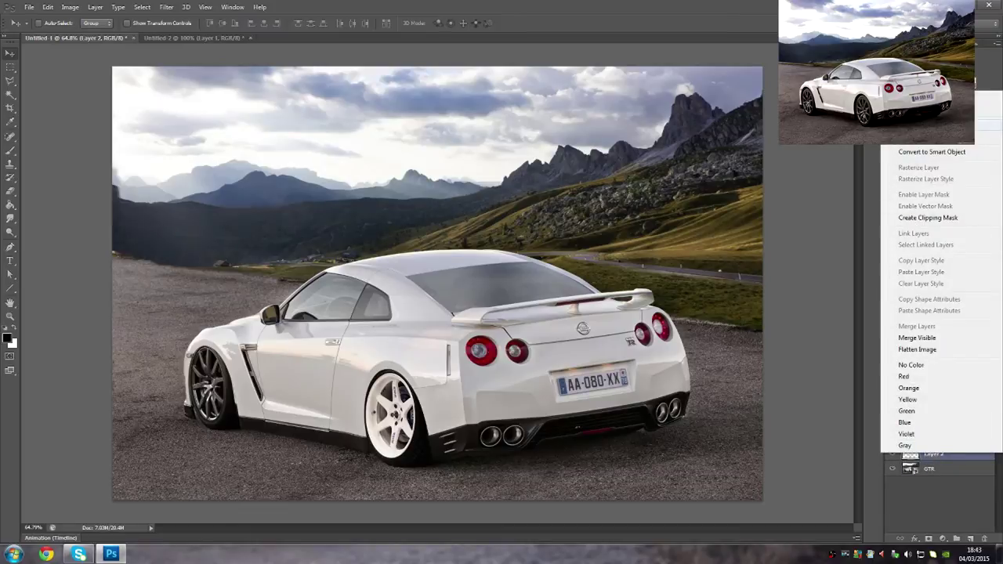
pyautogui.click(905, 146)
pyautogui.click(602, 171)
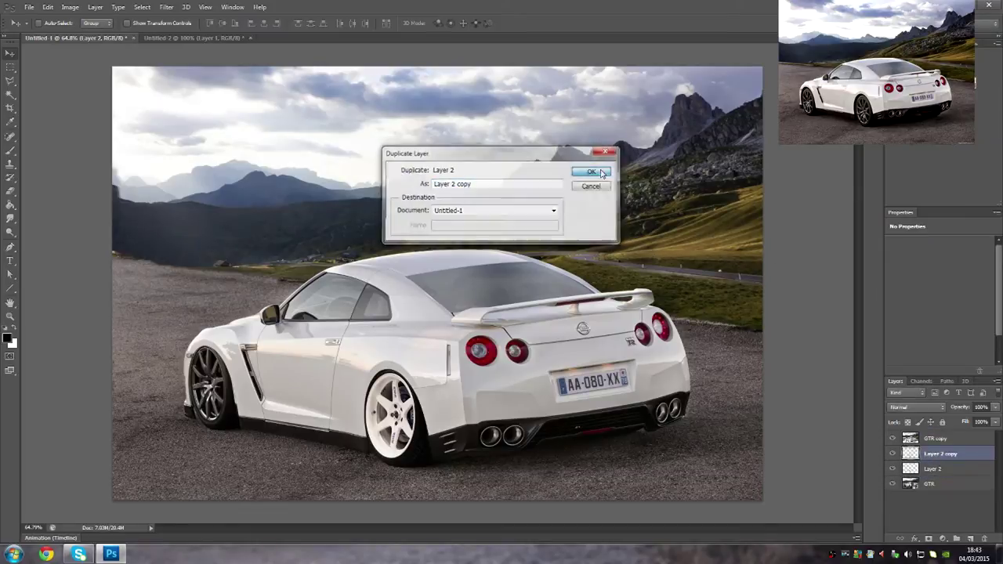
# - Move Layer 2 copy onto the front wheel and shrink it to about 86%
pyautogui.moveTo(399, 411); pyautogui.dragTo(223, 388)
pyautogui.click(169, 23)
pyautogui.moveTo(249, 442); pyautogui.dragTo(240, 429)
pyautogui.moveTo(224, 392); pyautogui.dragTo(228, 394)
pyautogui.press('Return')
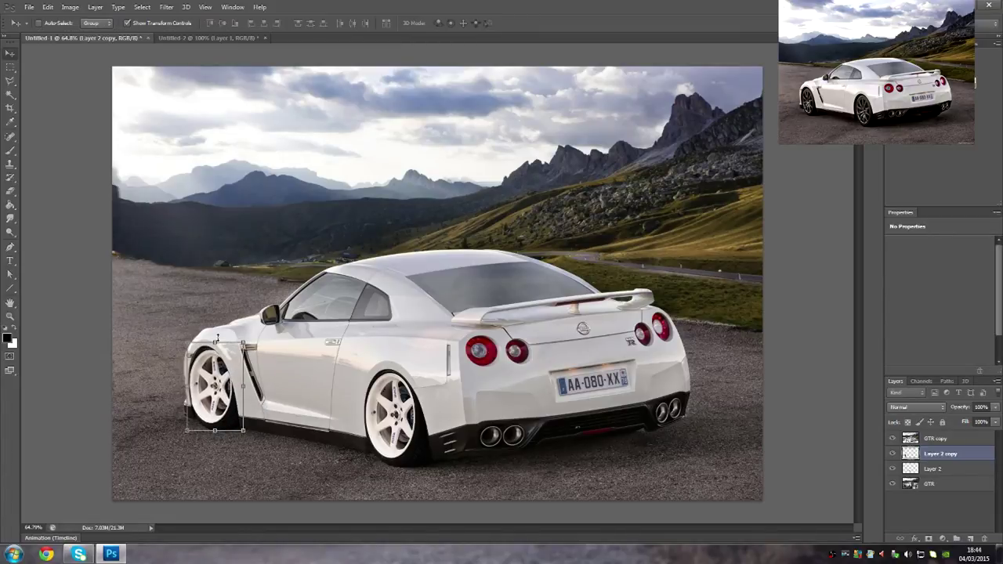
pyautogui.moveTo(214, 343); pyautogui.dragTo(214, 347)
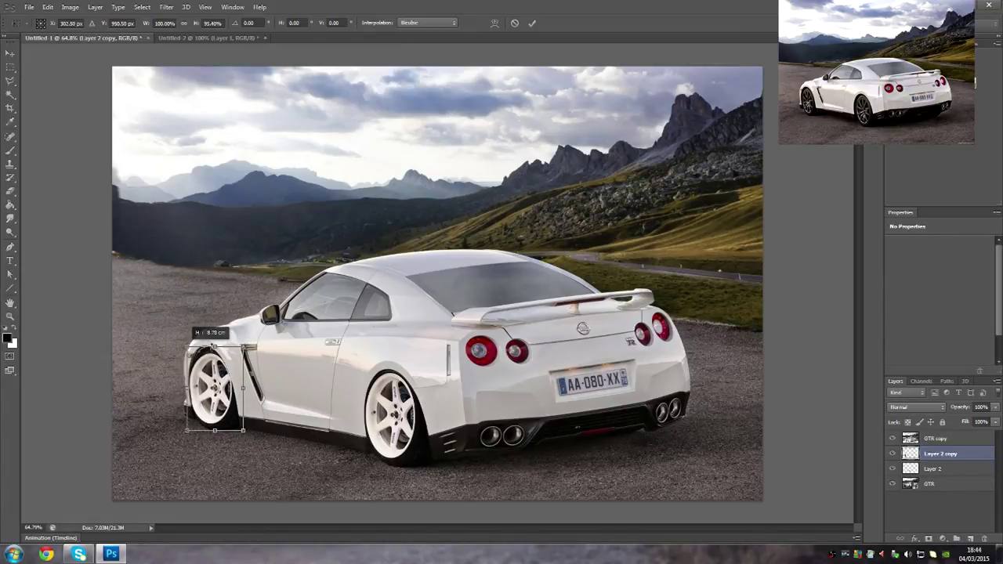
pyautogui.moveTo(229, 384); pyautogui.dragTo(243, 389)
# - Apply perspective to the front wheel and resize it to about 101% width, 102% height
pyautogui.rightClick(234, 374)
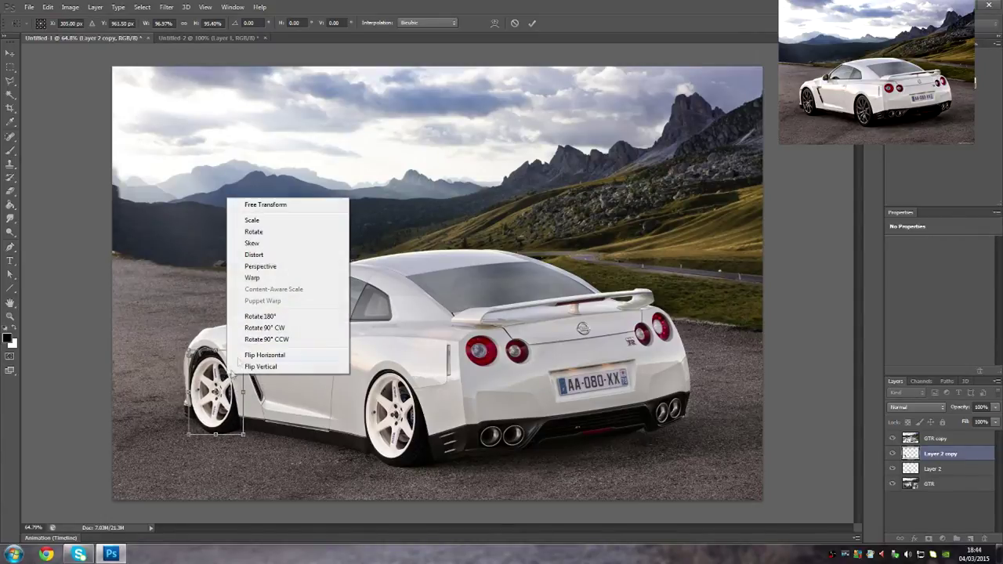
pyautogui.click(260, 266)
pyautogui.moveTo(214, 354); pyautogui.dragTo(212, 353)
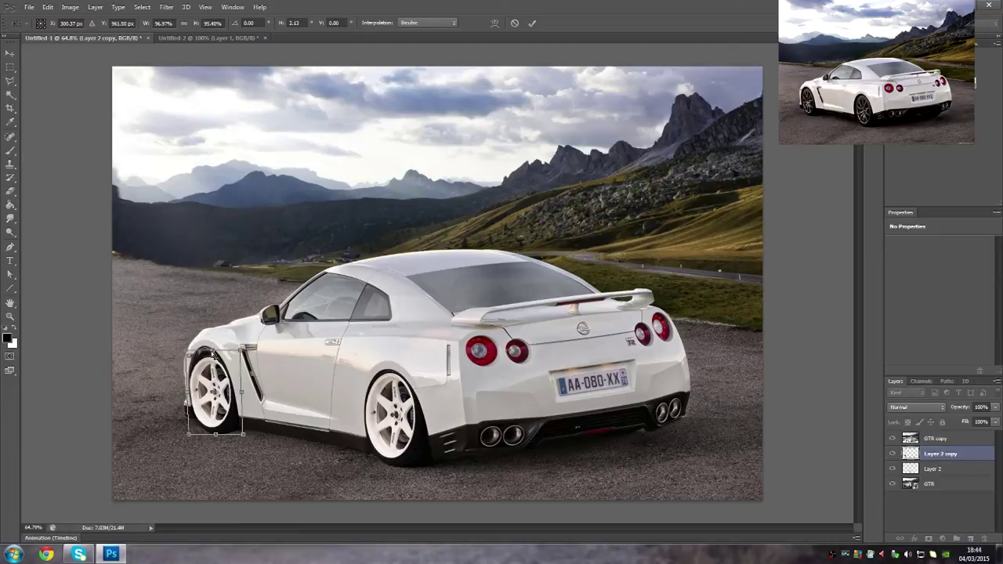
pyautogui.click(532, 22)
pyautogui.moveTo(232, 383); pyautogui.dragTo(235, 382)
pyautogui.hotkey('ctrl', 't')
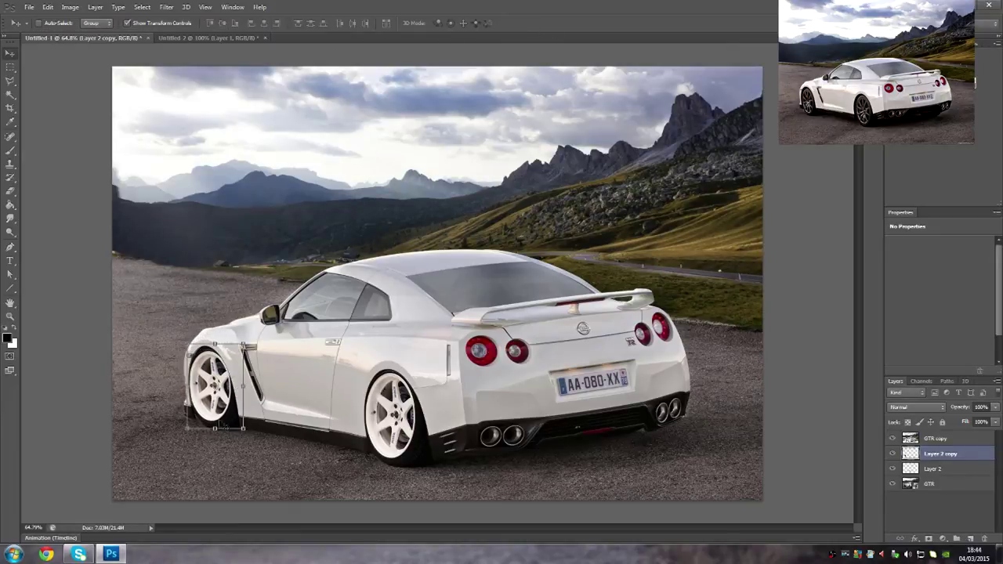
pyautogui.hotkey('ctrl', 't')
pyautogui.moveTo(214, 428); pyautogui.dragTo(214, 431)
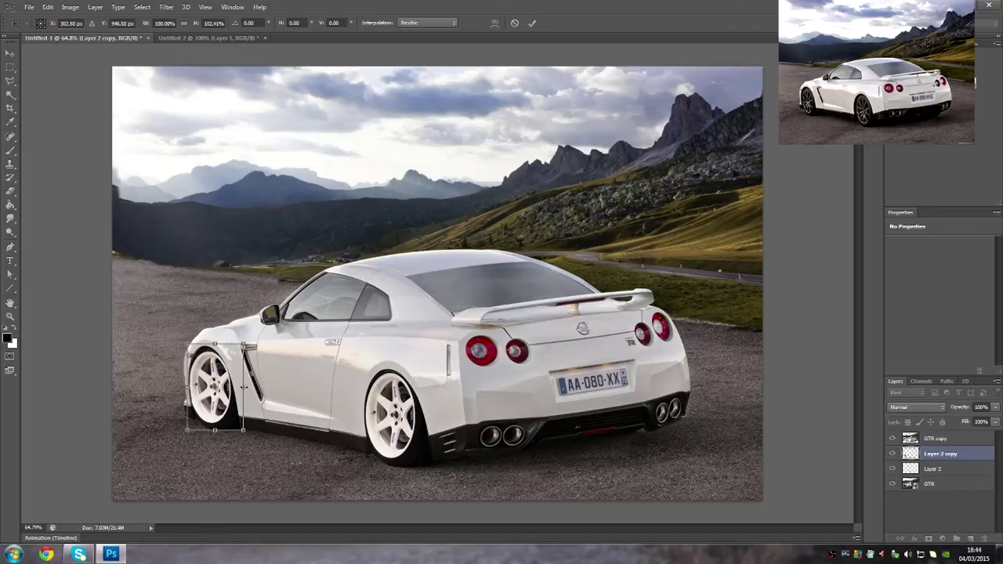
pyautogui.moveTo(245, 387); pyautogui.dragTo(244, 387)
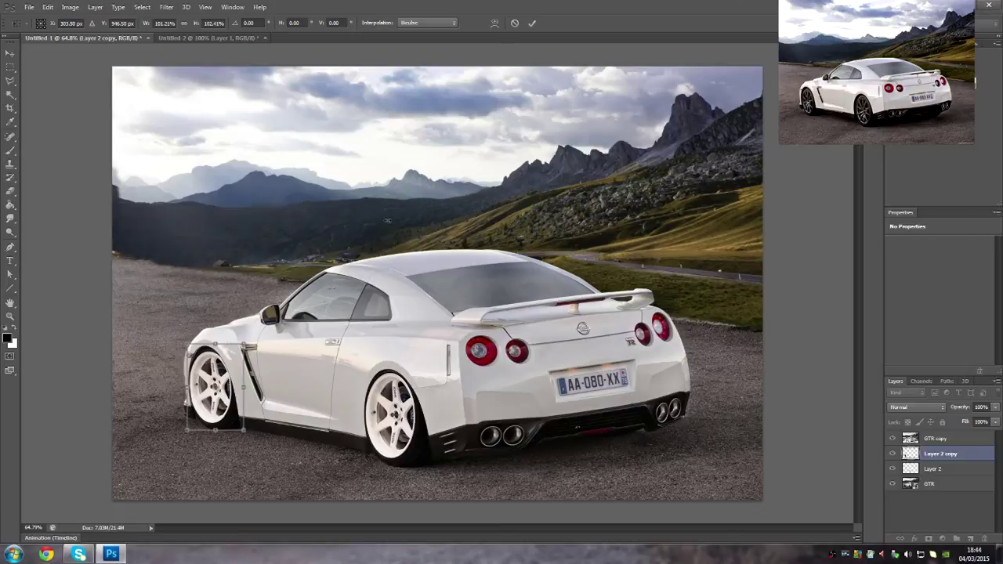
pyautogui.click(531, 24)
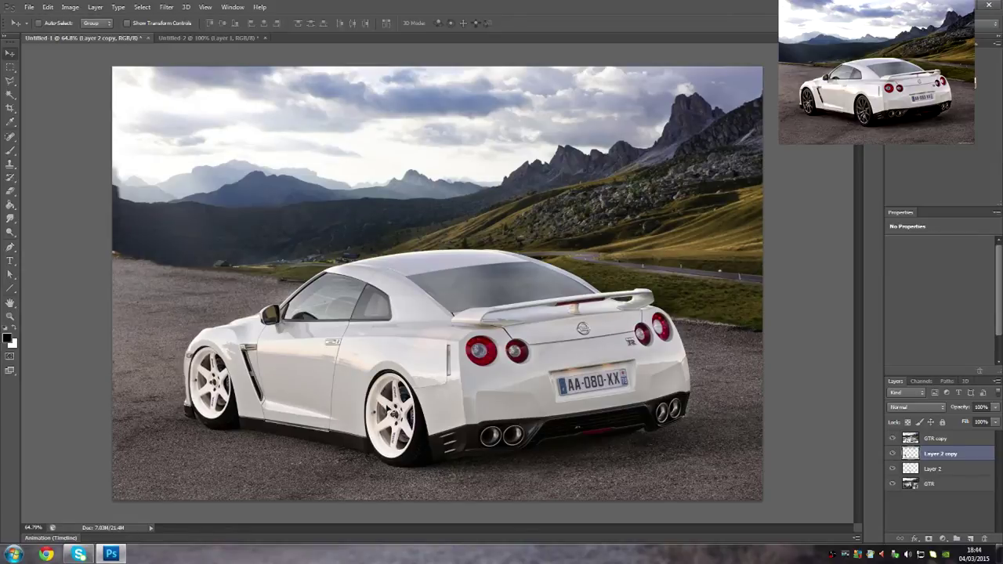
# - Stretch the front wheel to about 103.5% height, then select the GTR copy layer
pyautogui.click(177, 24)
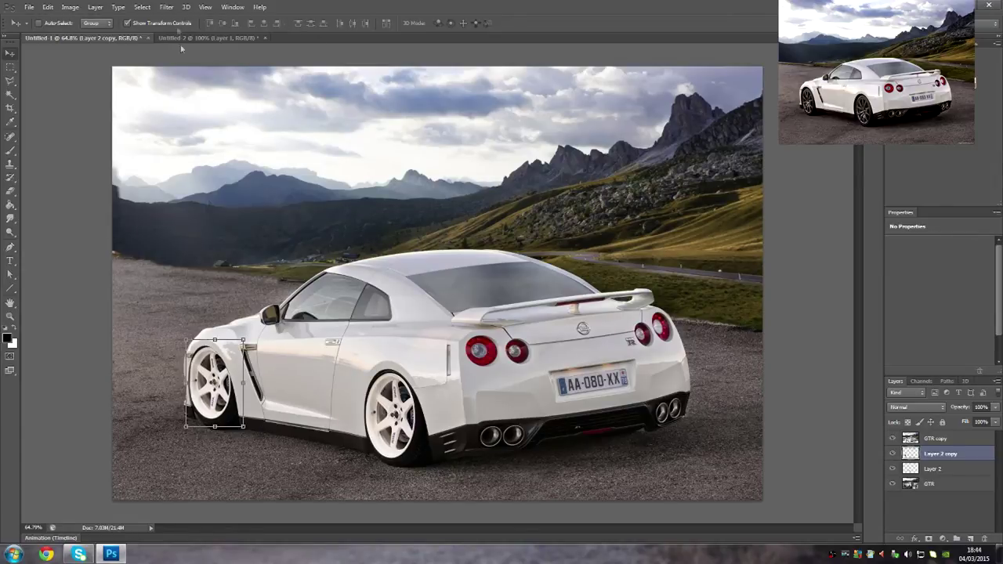
pyautogui.moveTo(214, 426); pyautogui.dragTo(215, 431)
pyautogui.click(532, 25)
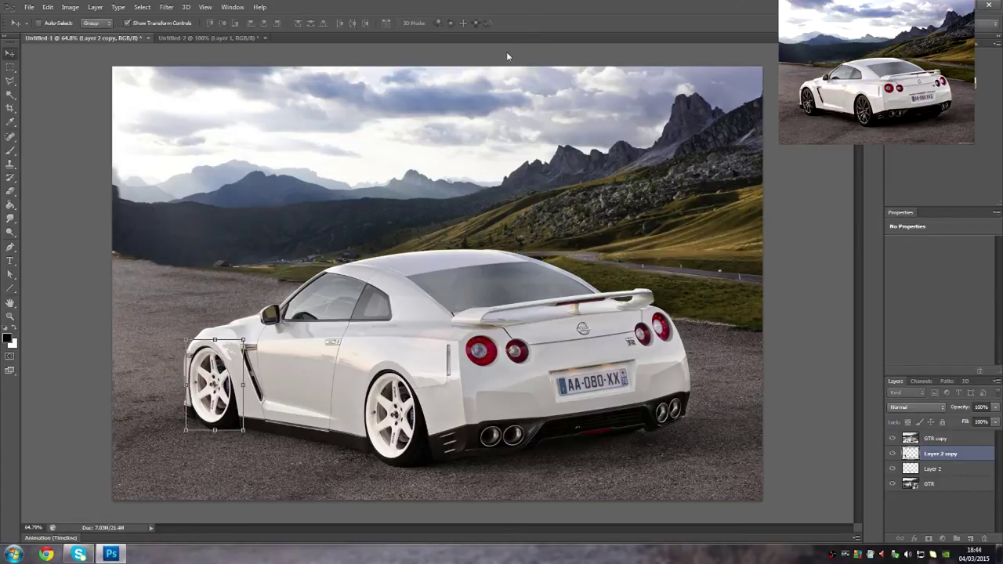
pyautogui.click(173, 24)
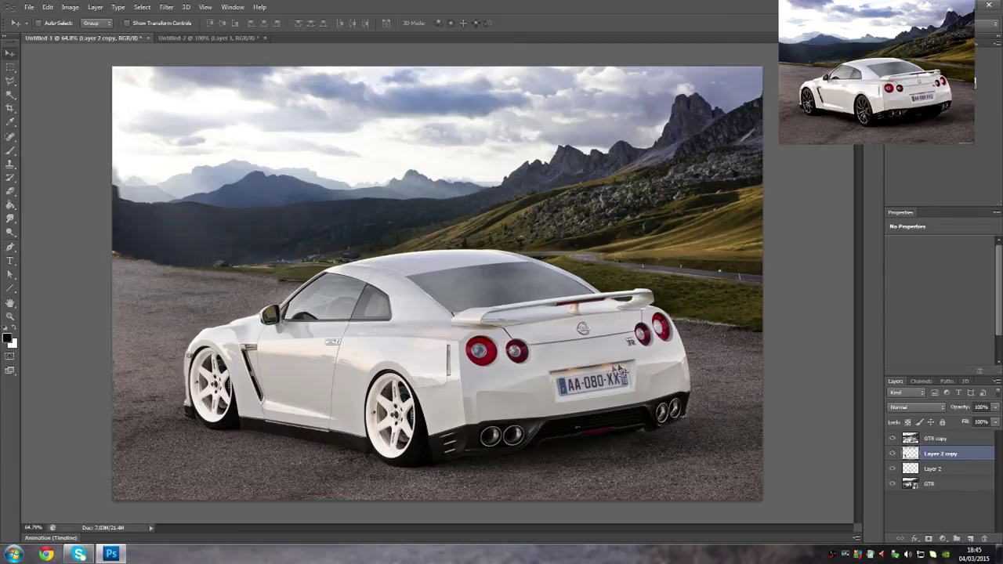
pyautogui.click(953, 439)
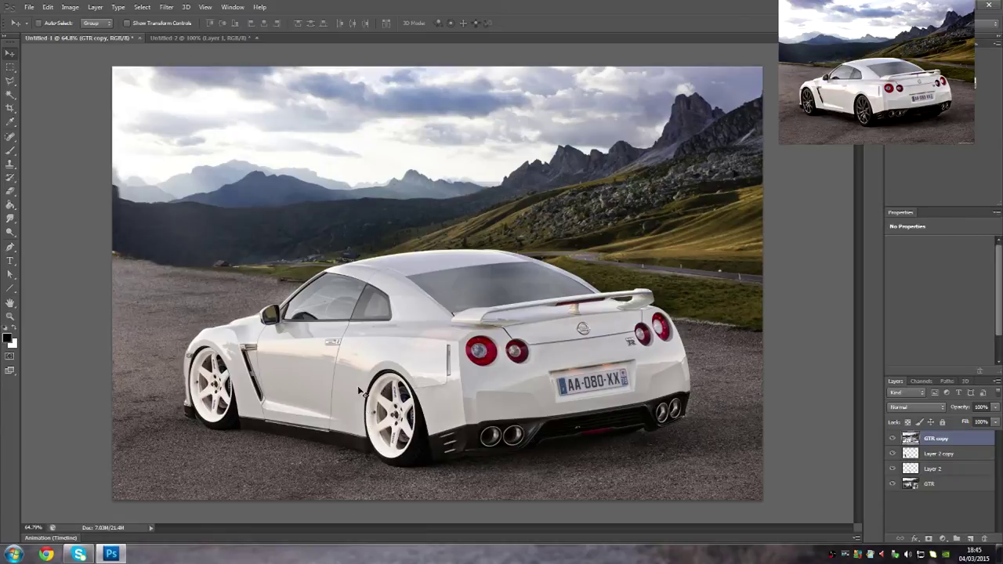
pyautogui.click(11, 67)
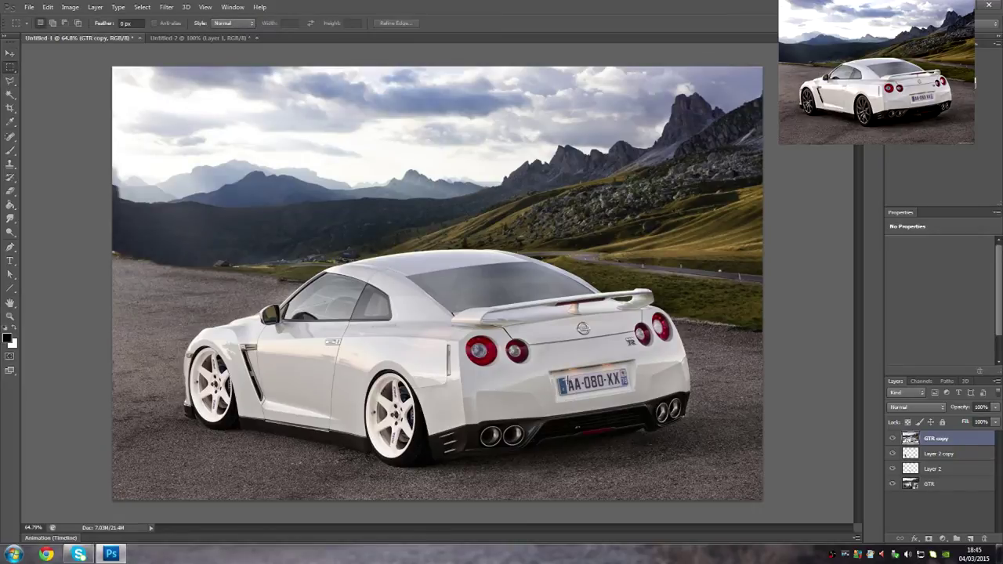
# - Lasso a bare bumper patch, copy it to Layer 3, and slide it over the licence plate
pyautogui.moveTo(567, 378); pyautogui.dragTo(594, 384)
pyautogui.click(409, 357)
pyautogui.click(11, 81)
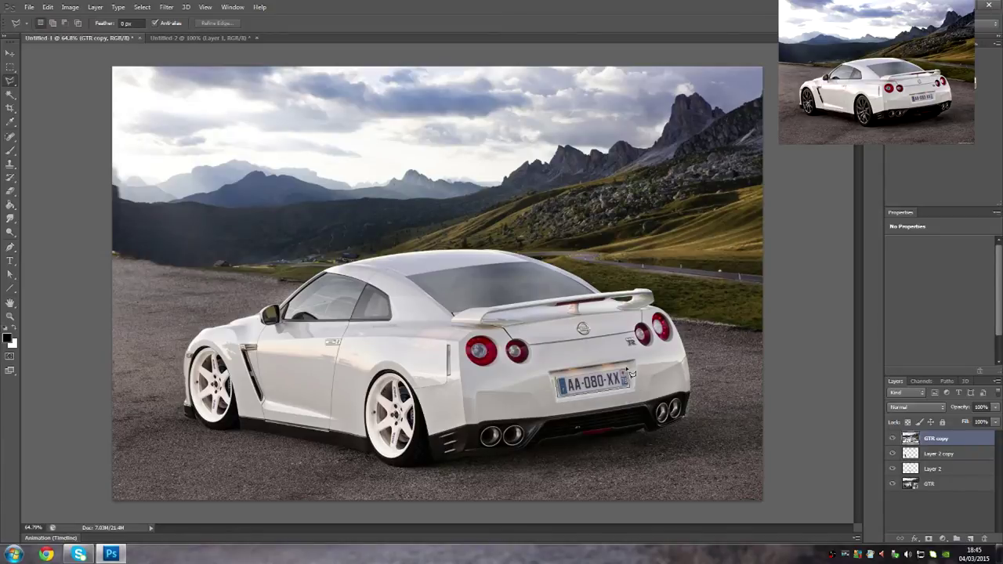
pyautogui.moveTo(627, 371)
pyautogui.mouseDown()
pyautogui.moveTo(568, 374)
pyautogui.moveTo(558, 391)
pyautogui.moveTo(584, 388)
pyautogui.moveTo(576, 351)
pyautogui.mouseUp()
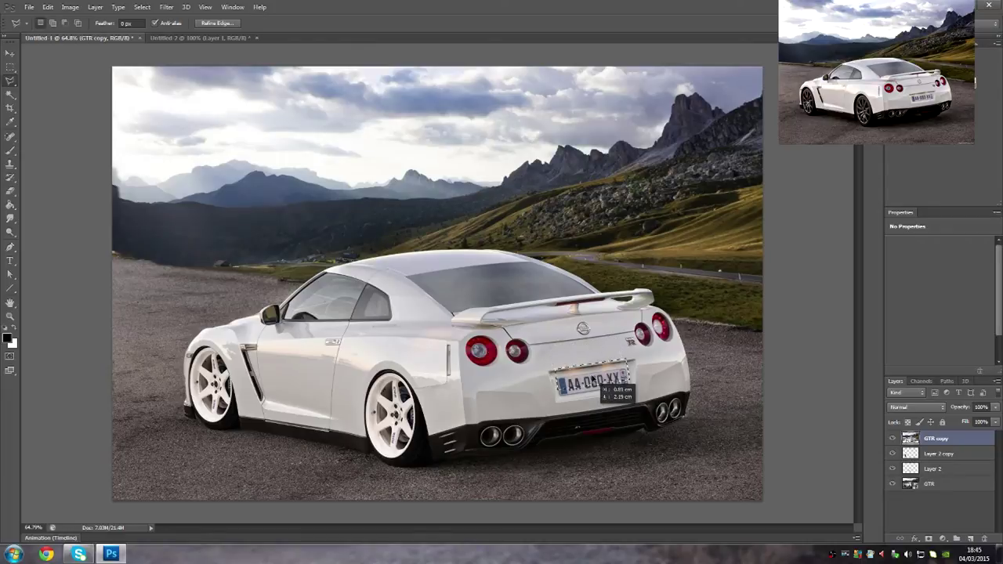
pyautogui.hotkey('ctrl', 'shift', 'alt', 'n')
pyautogui.hotkey('ctrl', 'd')
pyautogui.press('v')
pyautogui.moveTo(607, 357); pyautogui.dragTo(610, 384)
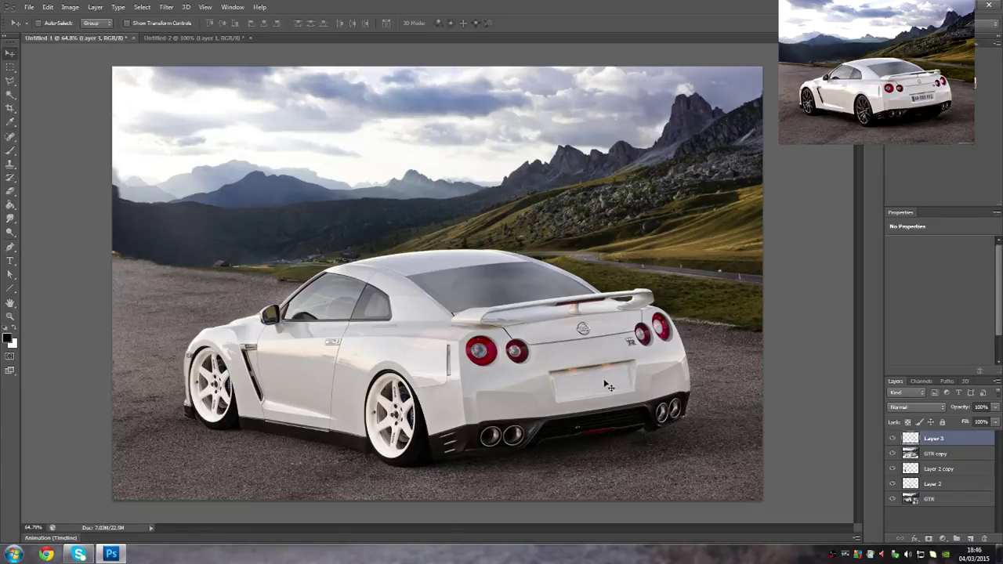
# - Apply Brightness/Contrast to the bumper patch with brightness -3 and contrast 41
pyautogui.click(69, 7)
pyautogui.moveTo(87, 34)
pyautogui.click(205, 34)
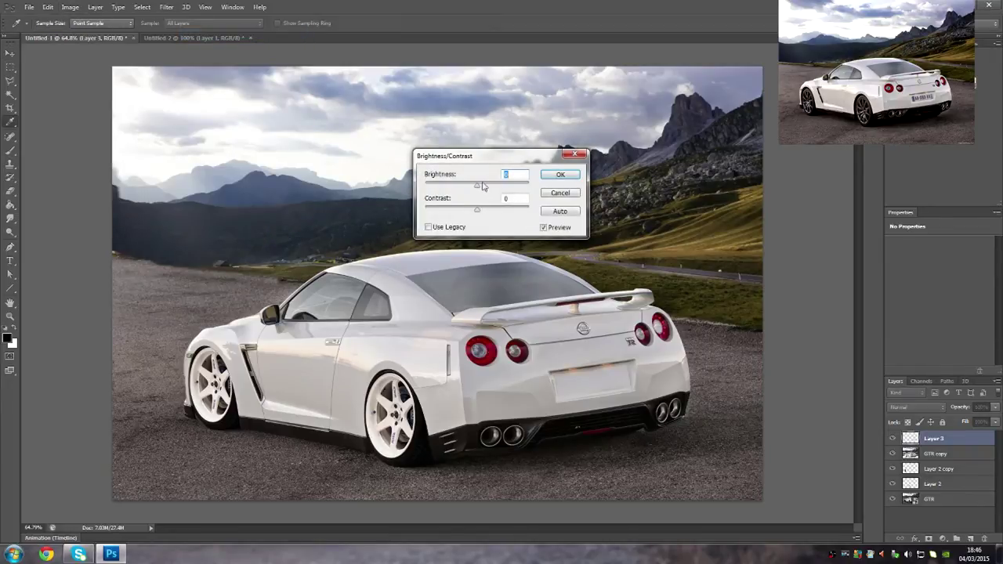
pyautogui.moveTo(477, 188); pyautogui.dragTo(465, 209)
pyautogui.moveTo(468, 209); pyautogui.dragTo(475, 190)
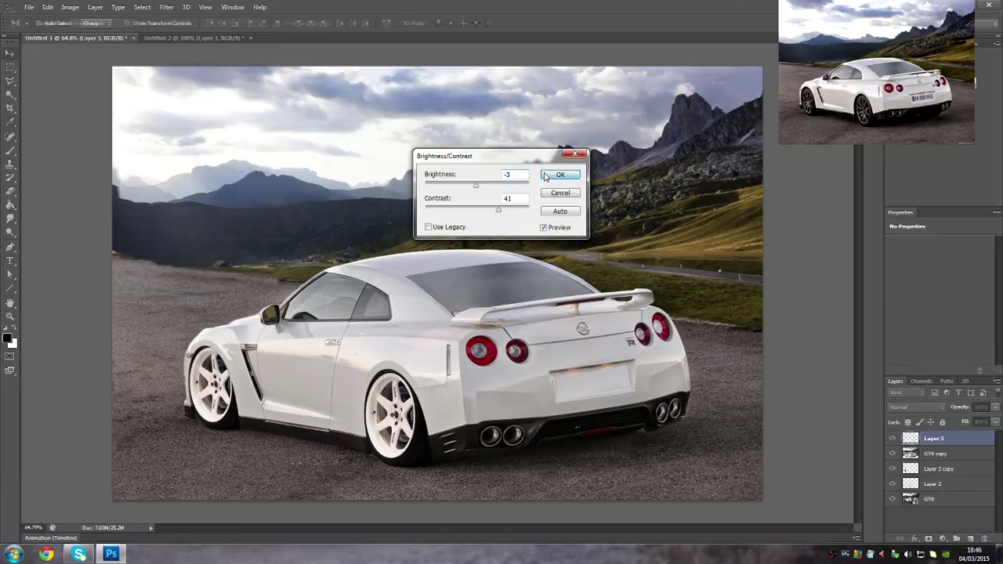
pyautogui.click(547, 176)
pyautogui.click(10, 191)
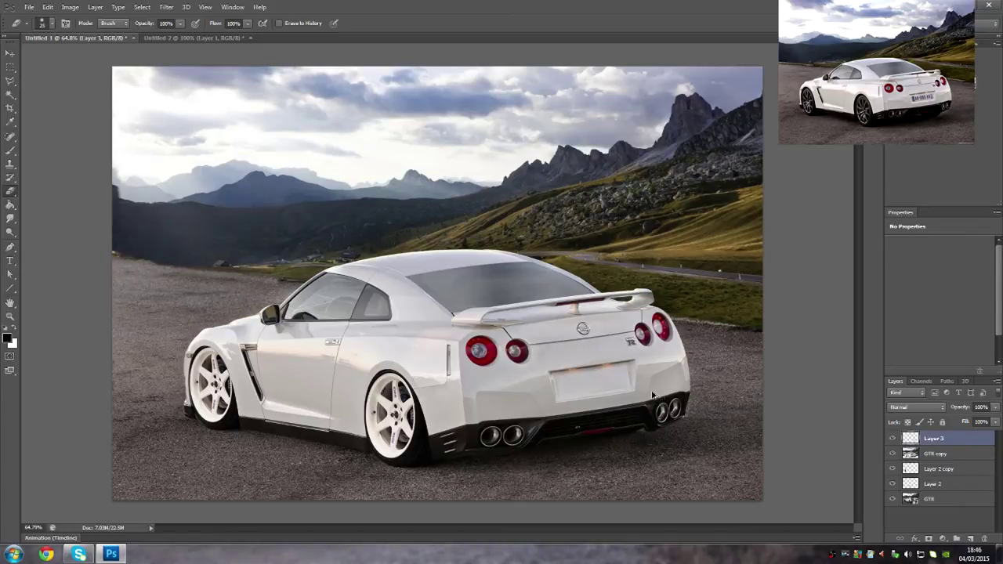
# - Undo to bring back the original licence plate and switch to the Polygonal Lasso tool
pyautogui.hotkey('ctrl', 'z')
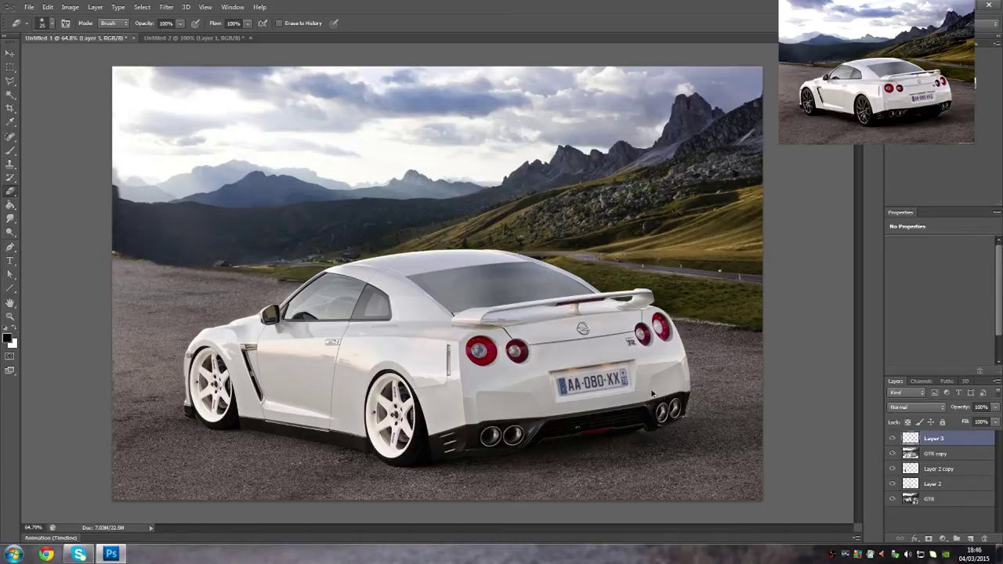
pyautogui.click(10, 81)
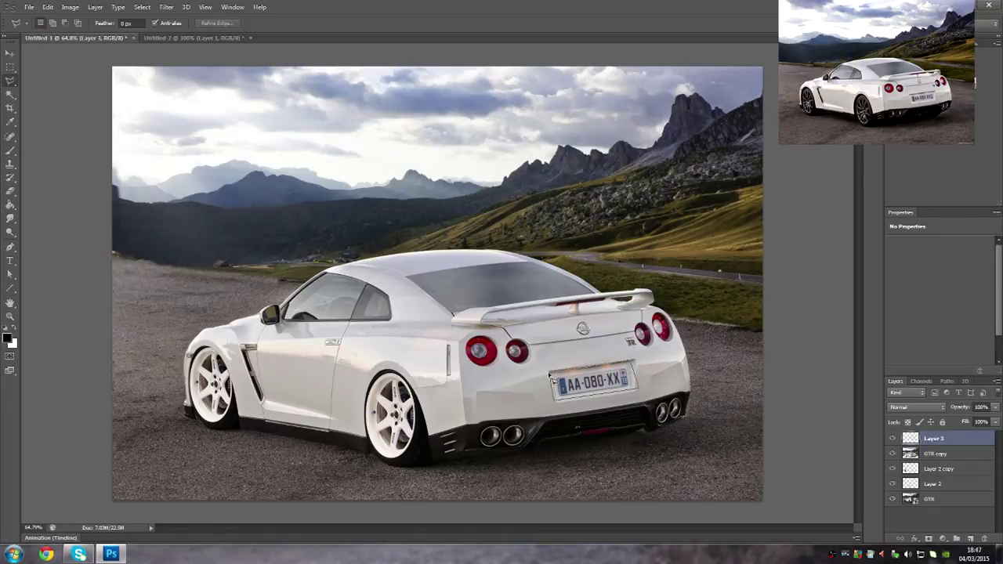
# - Close the plate outline, shift it onto bare bumper, and paste a merged copy as Layer 4
pyautogui.click(550, 379)
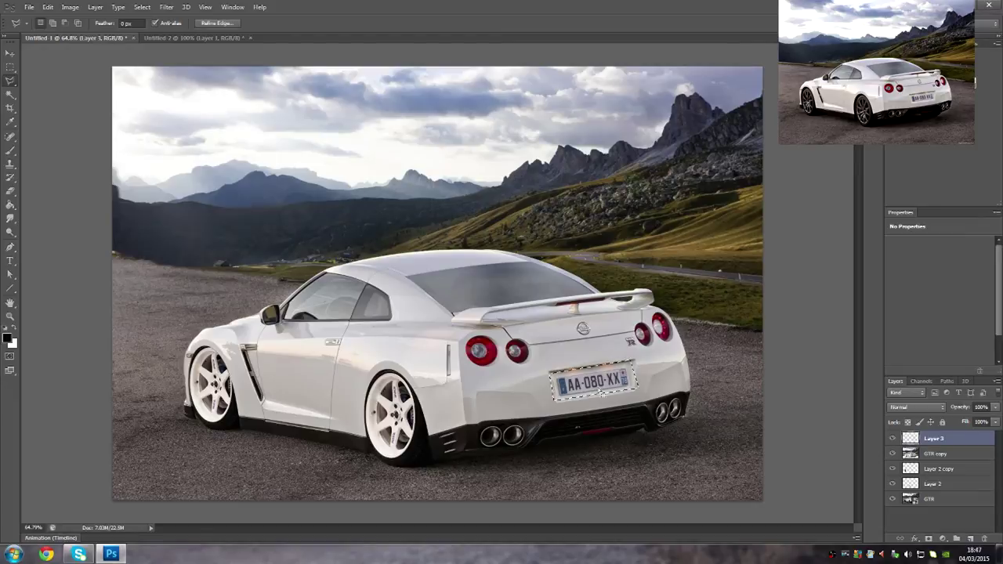
pyautogui.moveTo(604, 389); pyautogui.dragTo(593, 359)
pyautogui.hotkey('ctrl', 'shift', 'c')
pyautogui.hotkey('ctrl', 'v')
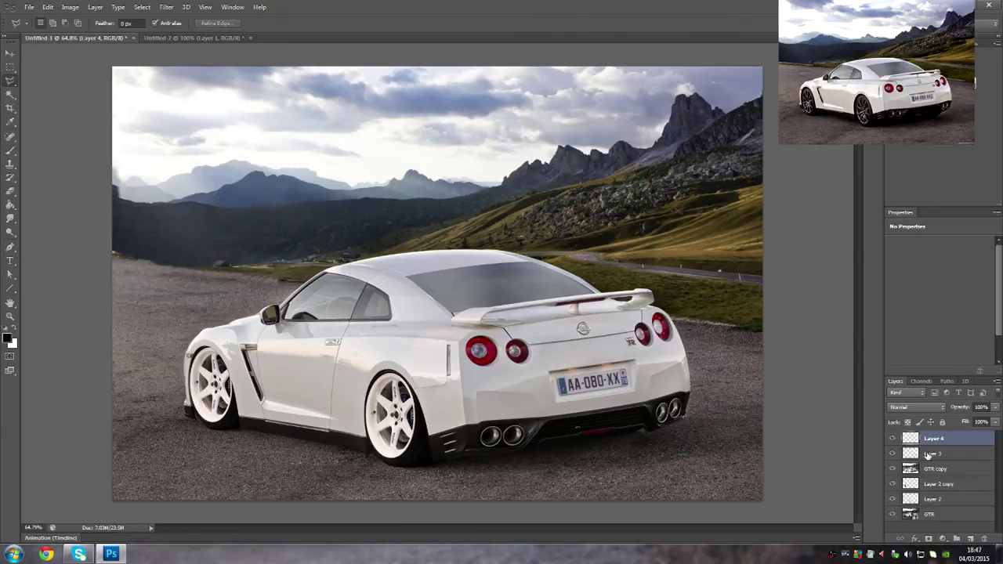
# - Merge Layer 3 down into GTR copy, then undo an accidental shift of that layer
pyautogui.click(927, 454)
pyautogui.hotkey('ctrl', 'e')
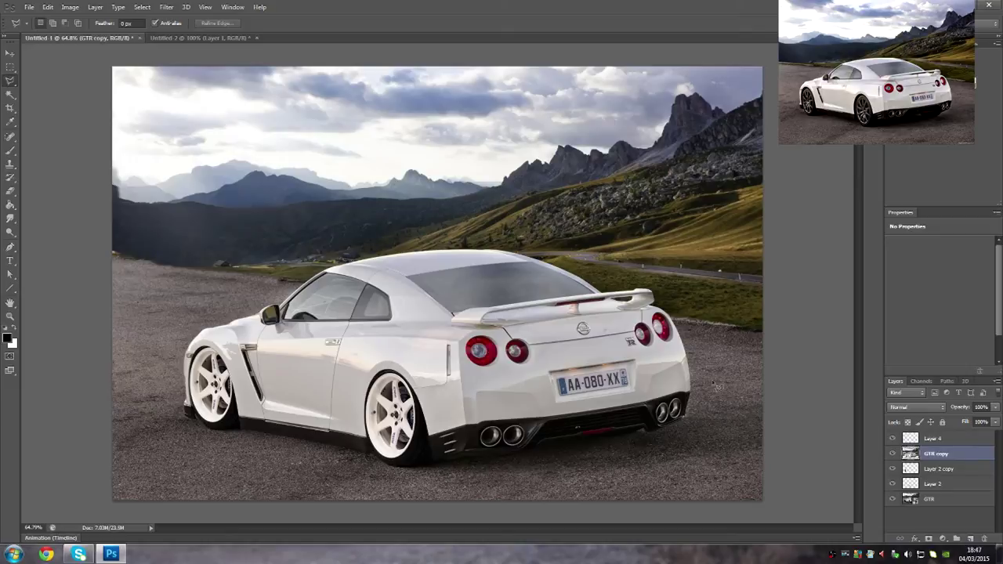
pyautogui.click(11, 53)
pyautogui.moveTo(618, 367); pyautogui.dragTo(624, 394)
pyautogui.hotkey('ctrl', 'z')
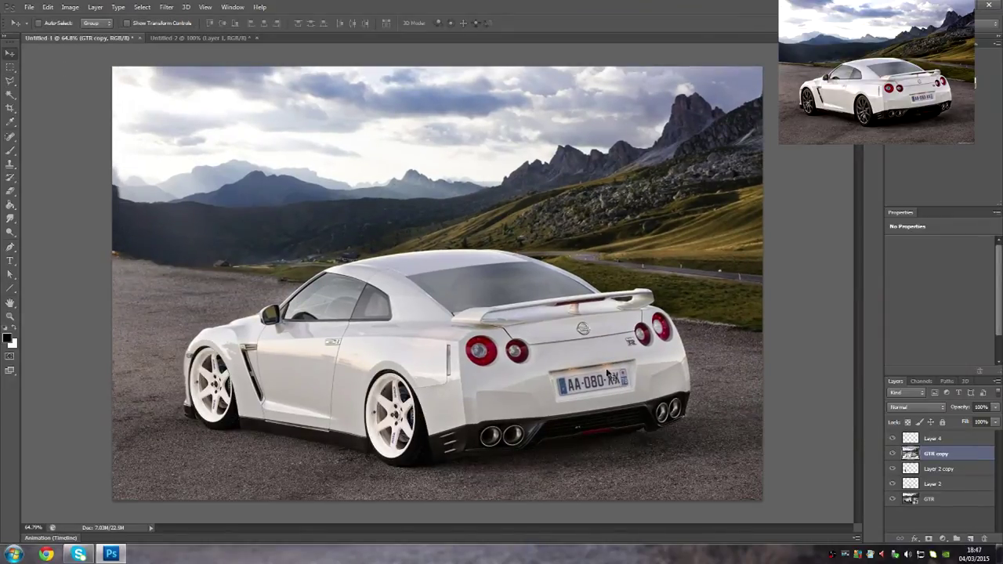
# - Slide the Layer 4 patch over the plate, then step back to the plate selection on Layer 3
pyautogui.hotkey('alt', ']')
pyautogui.moveTo(591, 355); pyautogui.dragTo(603, 383)
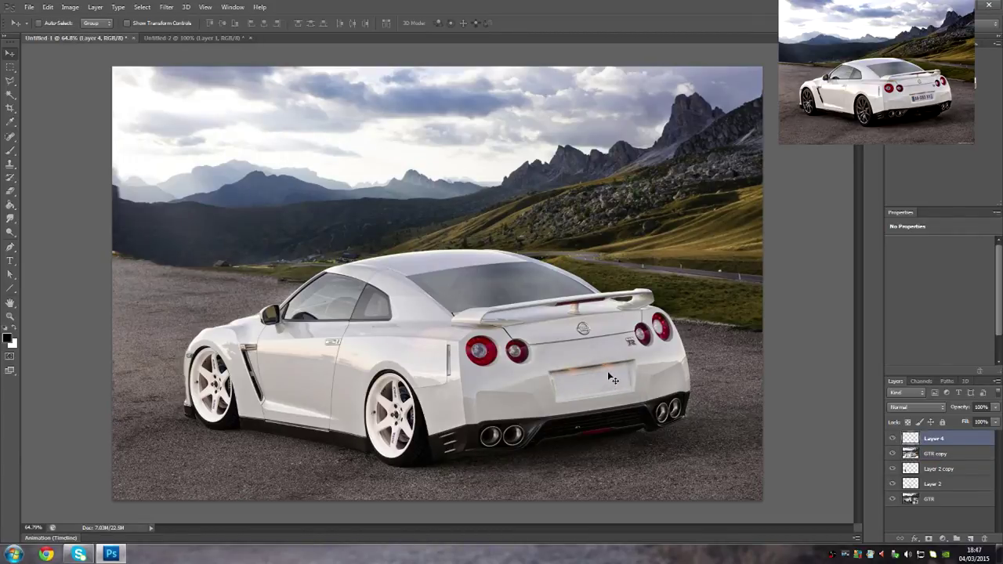
pyautogui.moveTo(614, 376)
pyautogui.mouseDown()
pyautogui.moveTo(666, 407)
pyautogui.moveTo(608, 378)
pyautogui.mouseUp()
pyautogui.press('Delete')
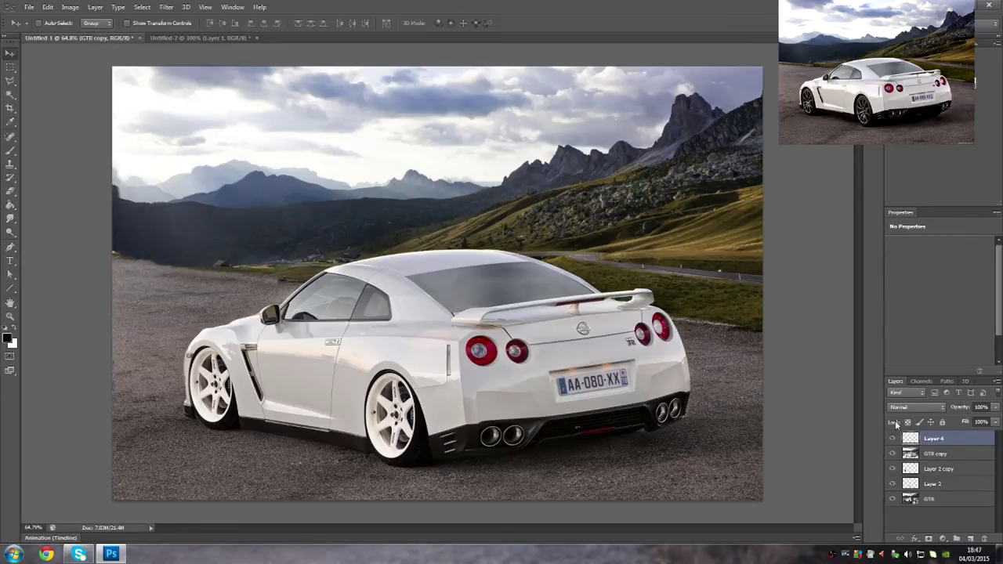
pyautogui.hotkey('ctrl', 'alt', 'z')
pyautogui.hotkey('ctrl', 'alt', 'z')
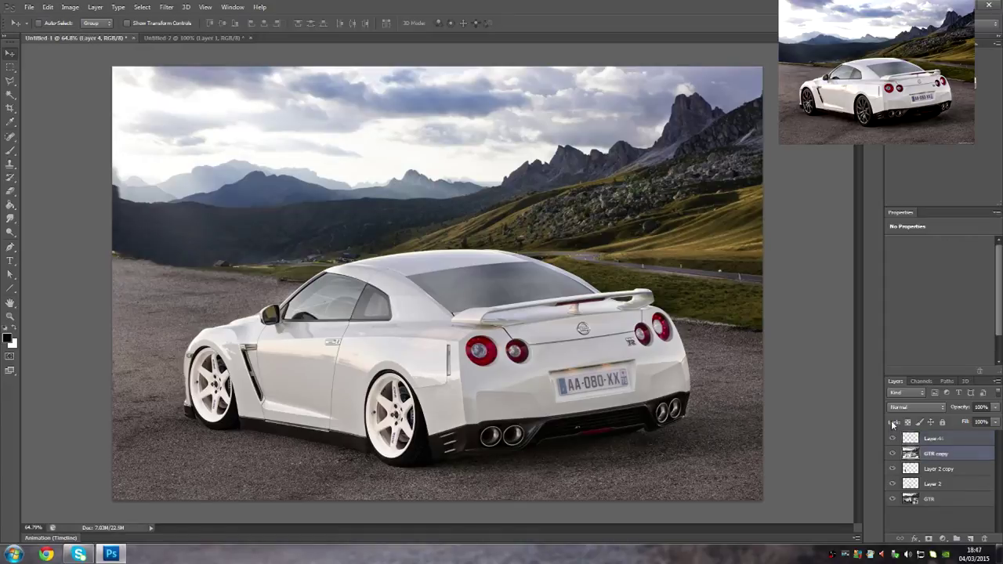
pyautogui.hotkey('ctrl', 'alt', 'z')
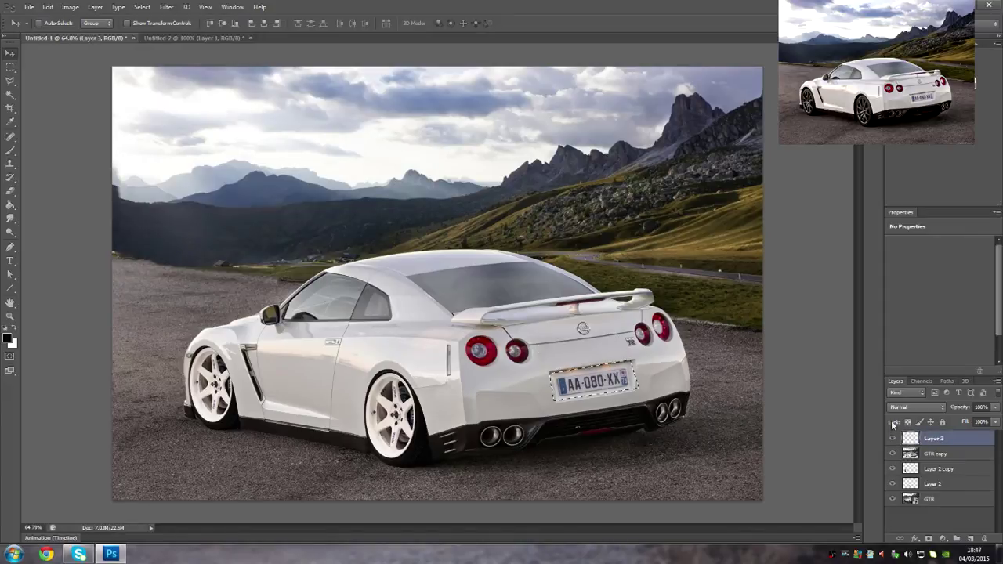
pyautogui.rightClick(948, 444)
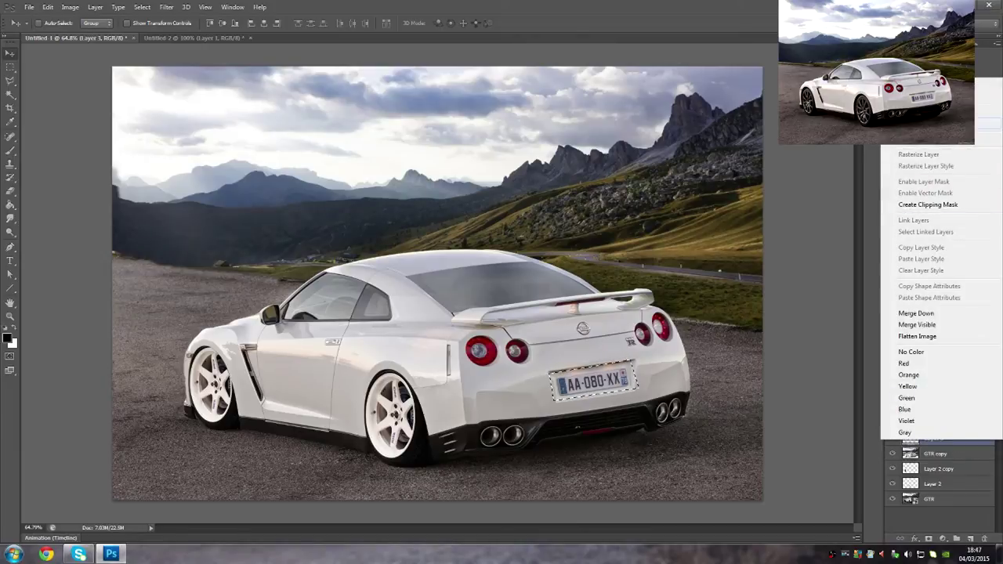
# - Delete Layer 3, test-move the plate selection, and add a new empty layer
pyautogui.click(988, 128)
pyautogui.click(465, 207)
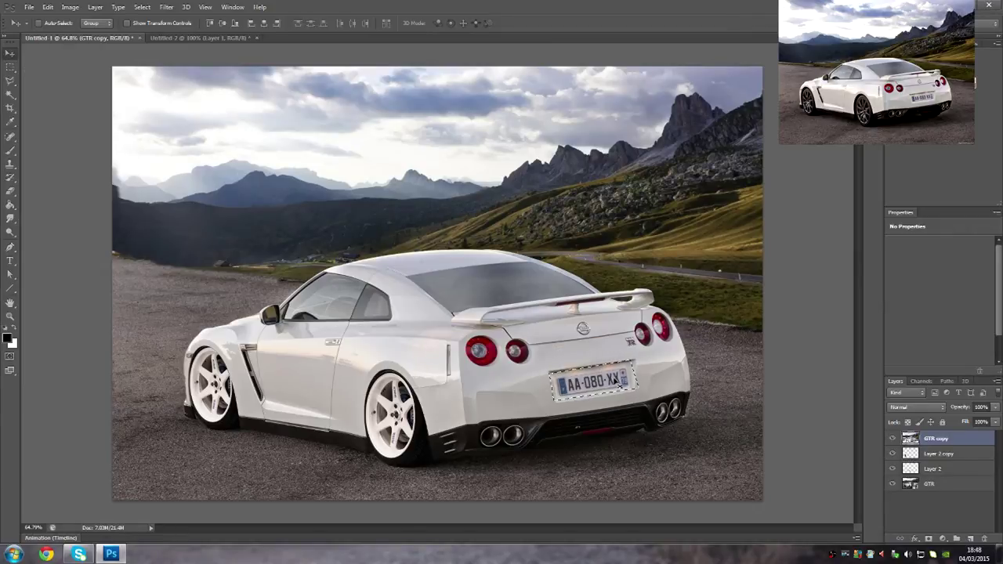
pyautogui.moveTo(612, 384)
pyautogui.mouseDown()
pyautogui.moveTo(463, 398)
pyautogui.moveTo(606, 387)
pyautogui.mouseUp()
pyautogui.hotkey('ctrl', 'shift', 'alt', 'n')
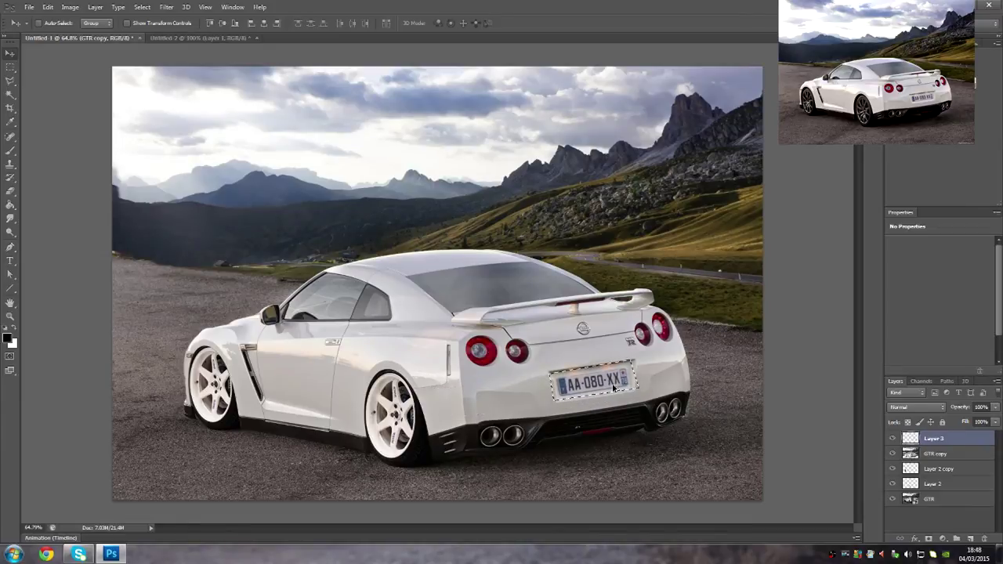
# - Attempt to move the plate selection, dismissing the empty-selection error each time
pyautogui.moveTo(610, 390); pyautogui.dragTo(594, 382)
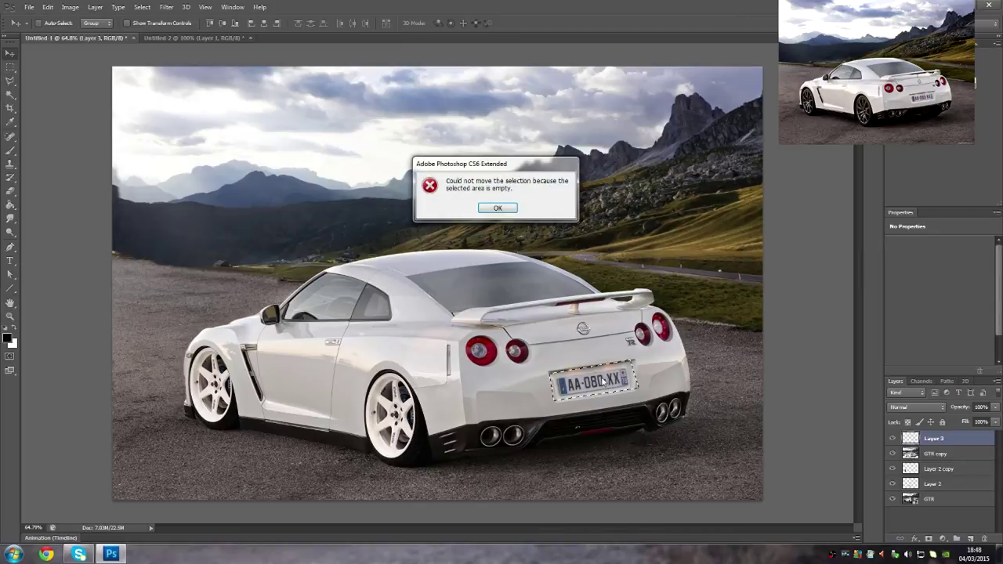
pyautogui.click(494, 207)
pyautogui.moveTo(502, 235); pyautogui.dragTo(487, 226)
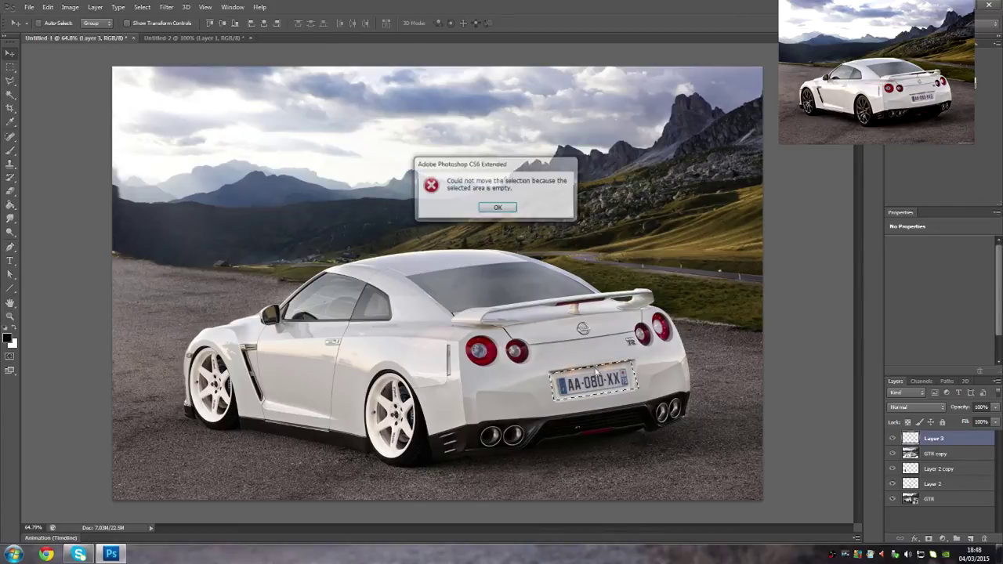
pyautogui.click(496, 207)
pyautogui.click(13, 66)
pyautogui.click(10, 52)
pyautogui.click(602, 392)
pyautogui.click(496, 207)
# - Move the plate patch up over the trunk, undo it, and retry the move
pyautogui.moveTo(601, 284); pyautogui.dragTo(599, 255)
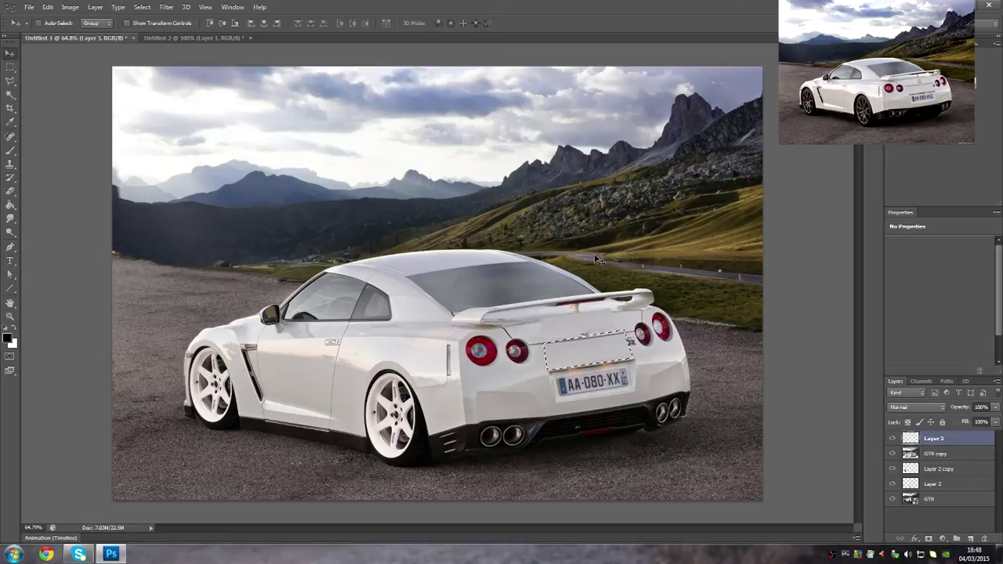
pyautogui.hotkey('ctrl', 'z')
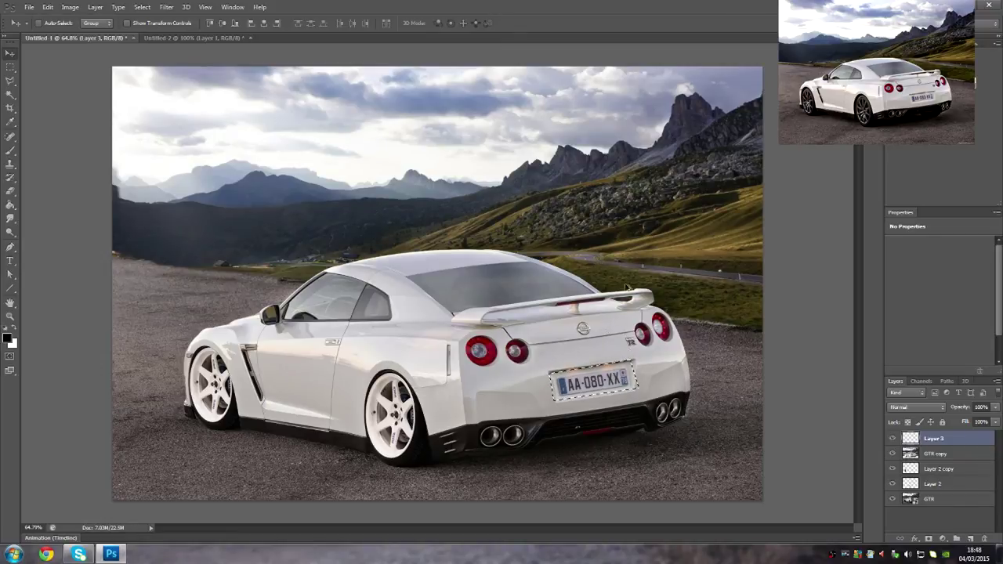
pyautogui.click(616, 392)
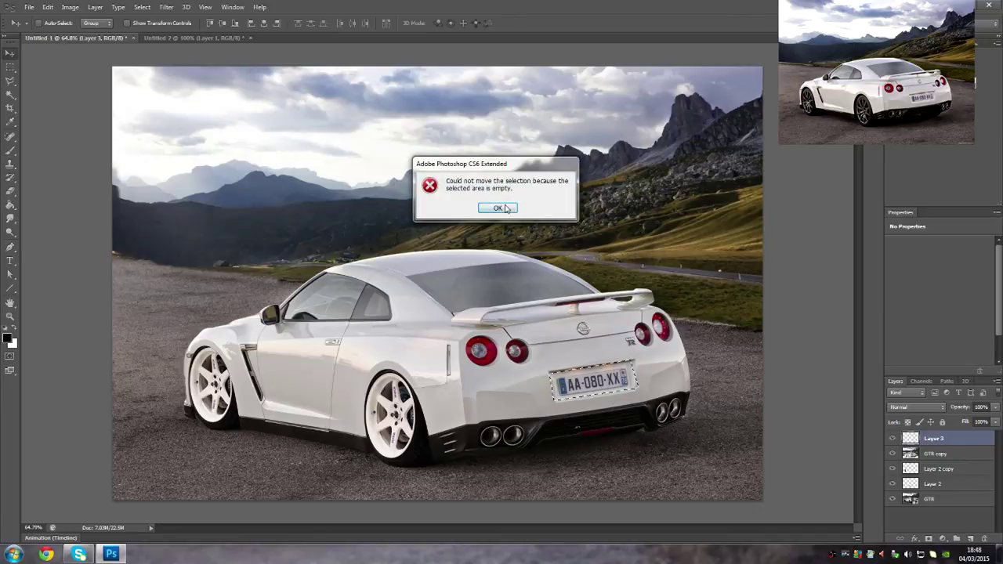
pyautogui.click(506, 208)
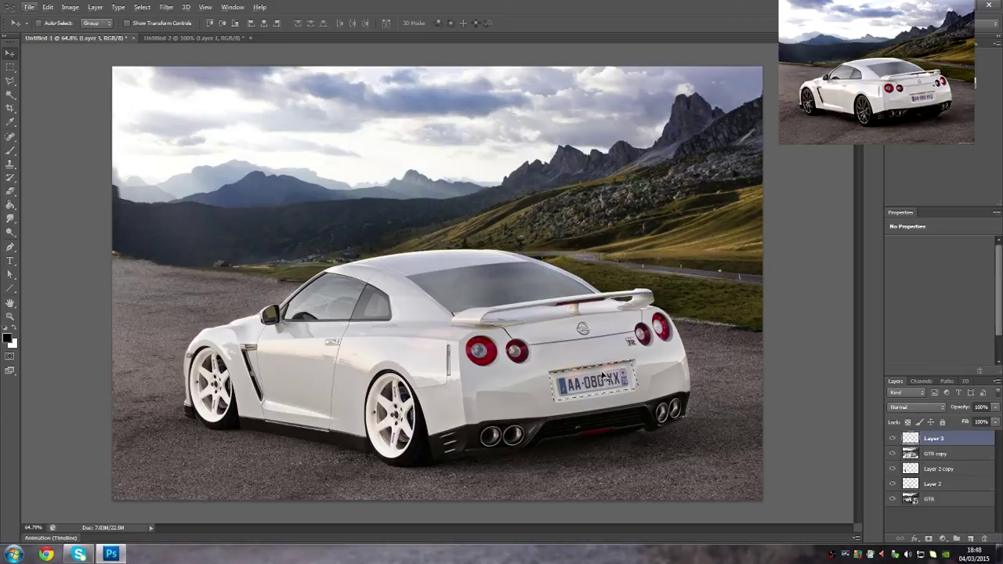
# - Deselect, undo back to remove the patch layer, and lasso around the plate lettering
pyautogui.hotkey('ctrl', 'd')
pyautogui.hotkey('ctrl', 'alt', 'z')
pyautogui.hotkey('ctrl', 'alt', 'z')
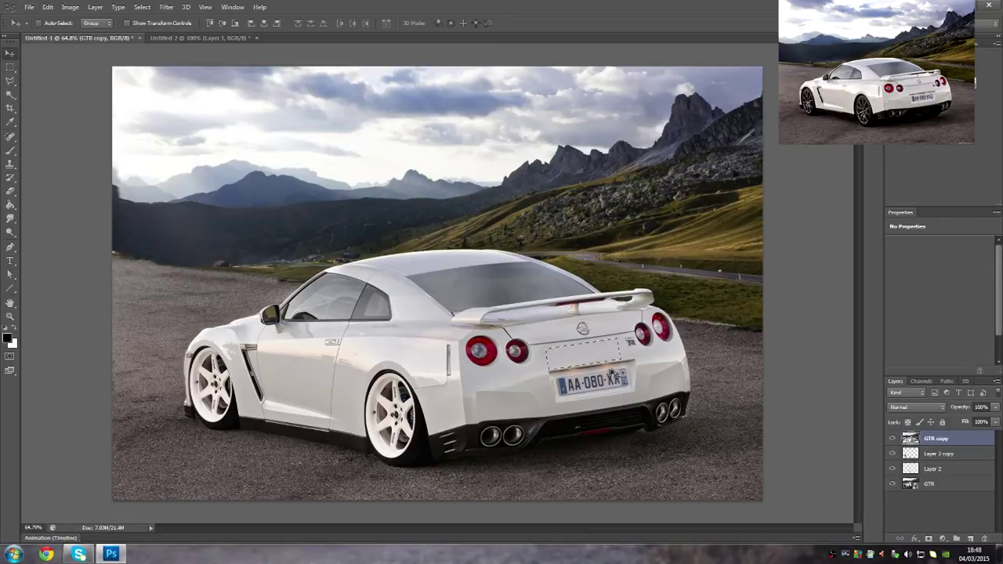
pyautogui.click(10, 66)
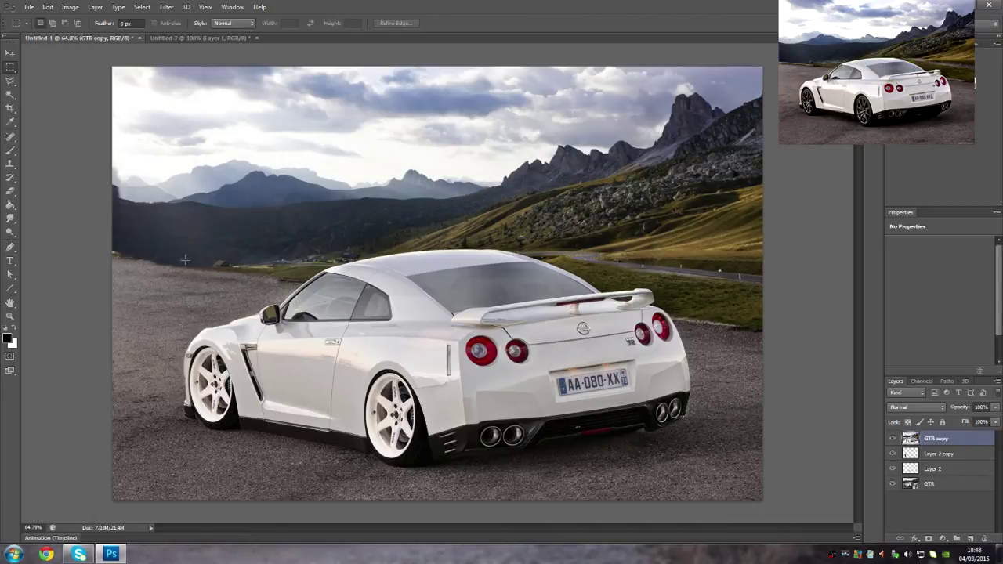
pyautogui.click(11, 80)
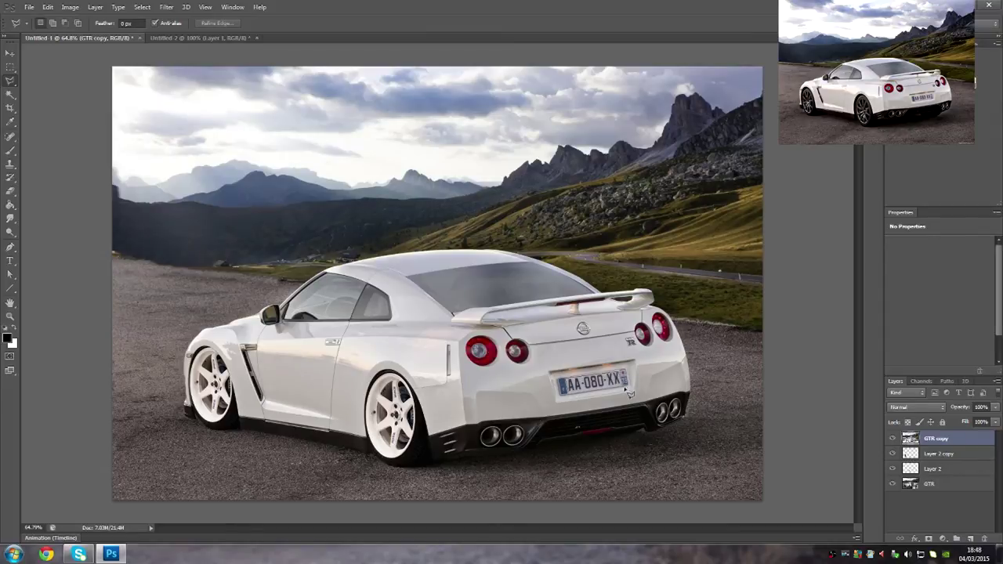
pyautogui.moveTo(627, 390)
pyautogui.mouseDown()
pyautogui.moveTo(567, 396)
pyautogui.moveTo(619, 379)
pyautogui.moveTo(617, 389)
pyautogui.mouseUp()
pyautogui.hotkey('ctrl', '+')
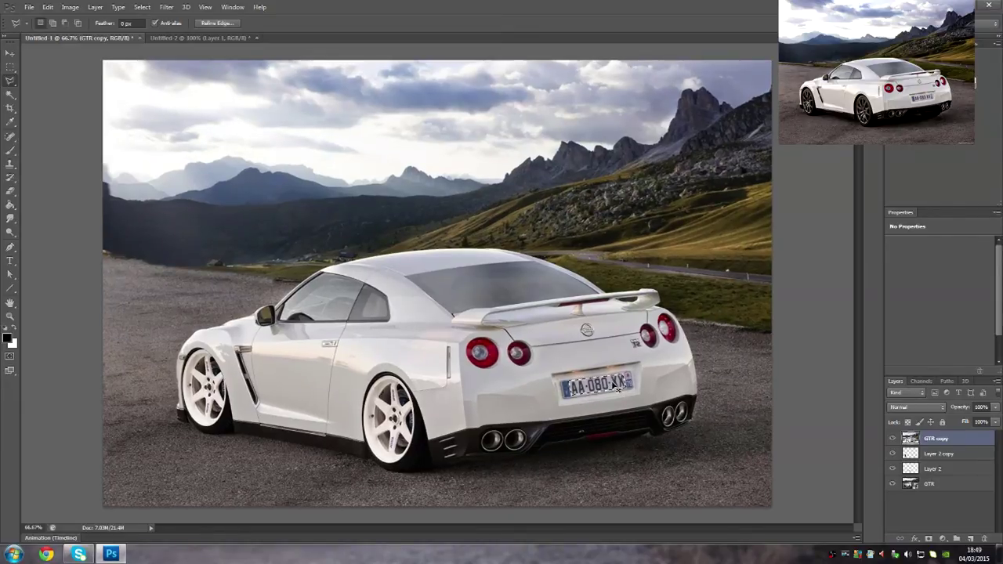
# - Zoom in to 200% on the licence plate
pyautogui.hotkey('ctrl', '+')
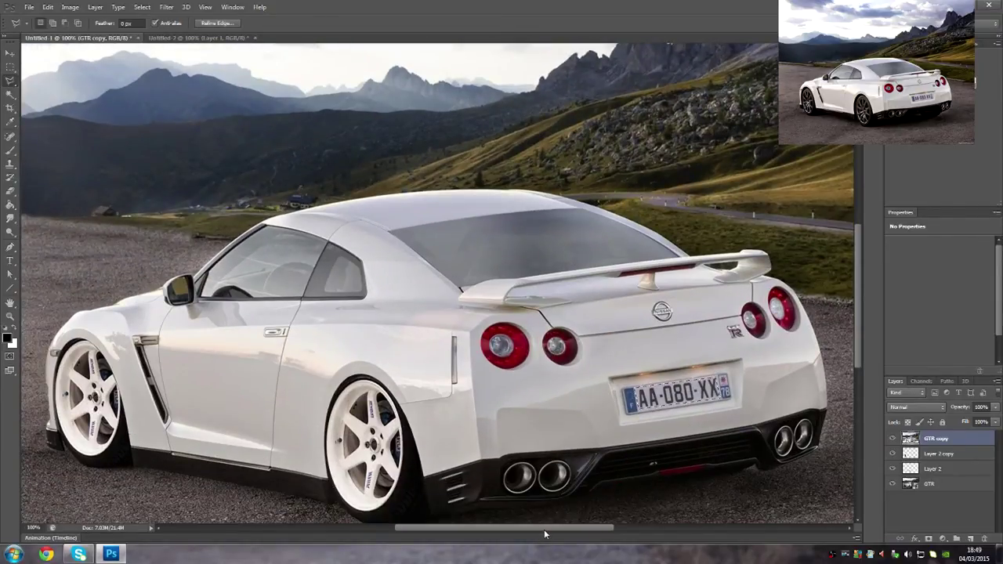
pyautogui.moveTo(544, 529); pyautogui.dragTo(605, 528)
pyautogui.scroll(-1, 478, 421)
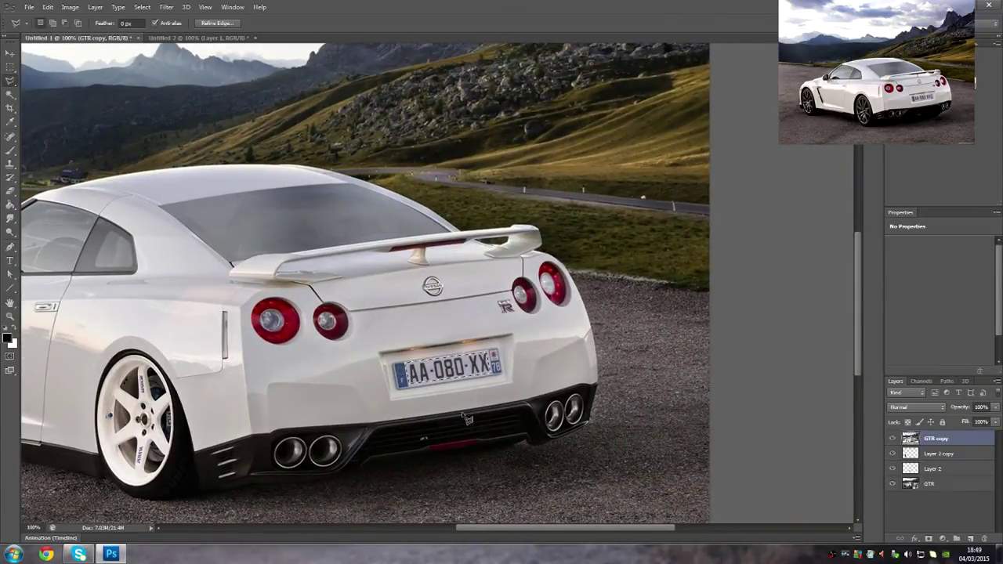
pyautogui.hotkey('ctrl', '+')
pyautogui.scroll(-5, 457, 384)
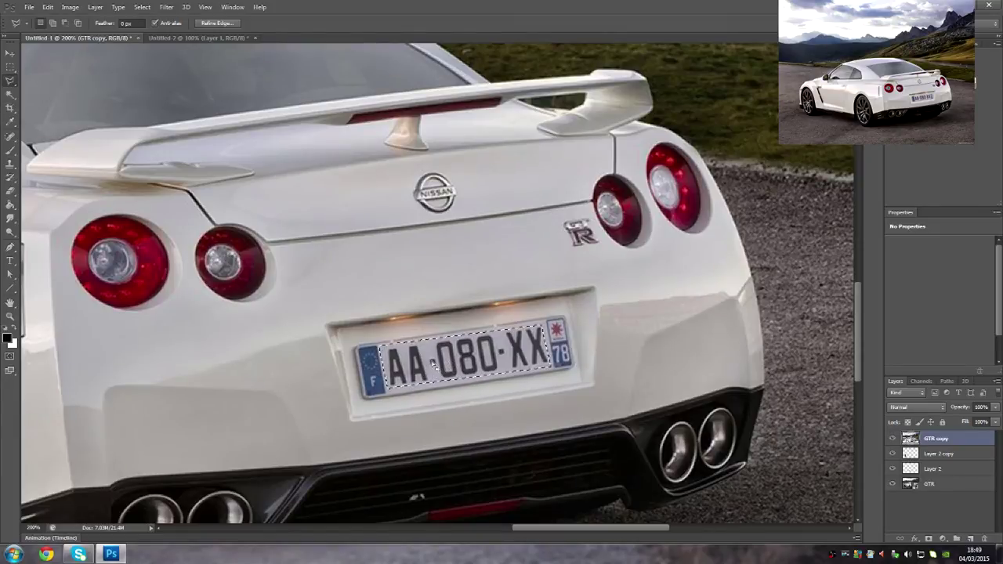
# - Fill the lettering selection with the plate's sampled pale grey and deselect
pyautogui.rightClick(432, 166)
pyautogui.click(475, 318)
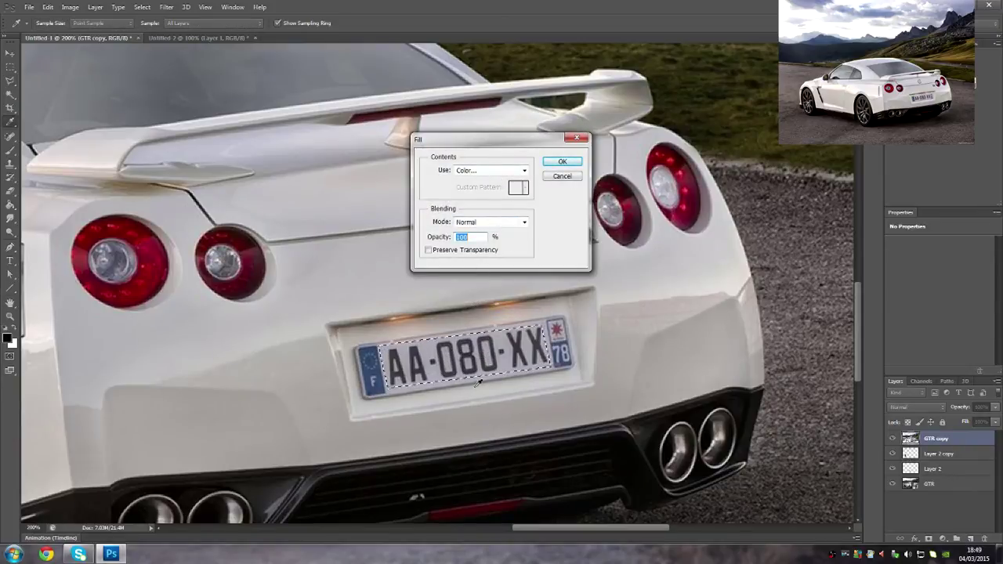
pyautogui.click(521, 171)
pyautogui.click(502, 195)
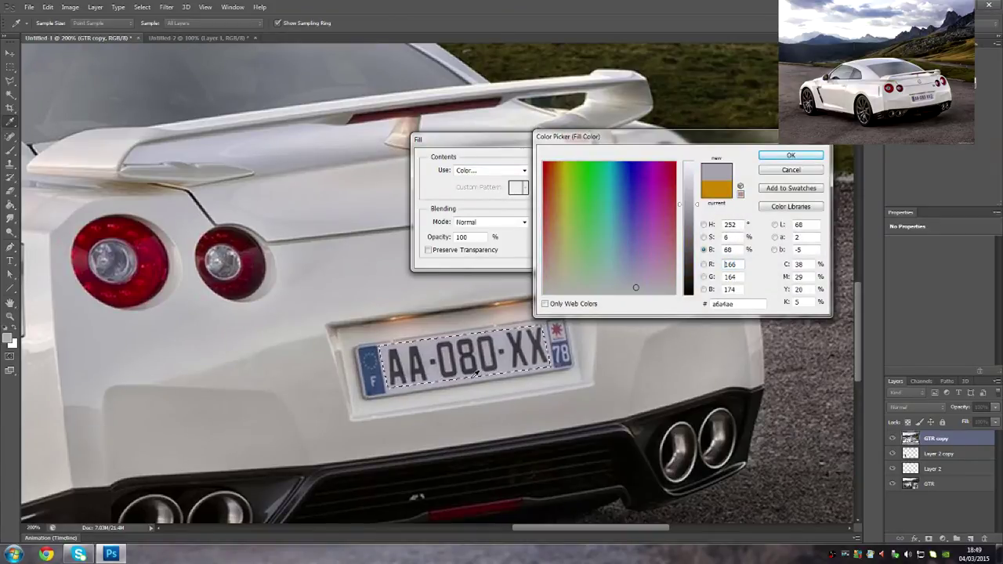
pyautogui.click(789, 156)
pyautogui.click(576, 163)
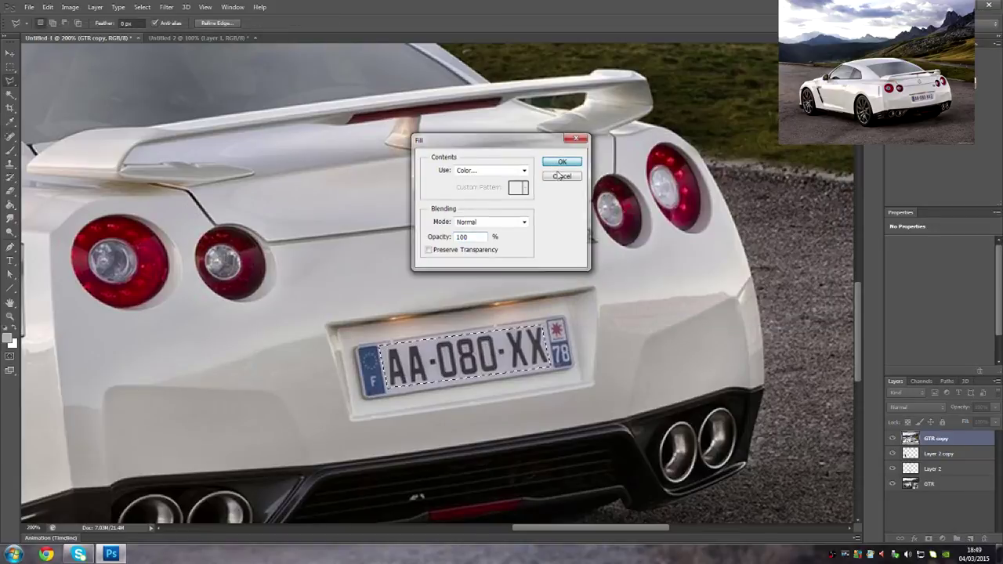
pyautogui.click(596, 321)
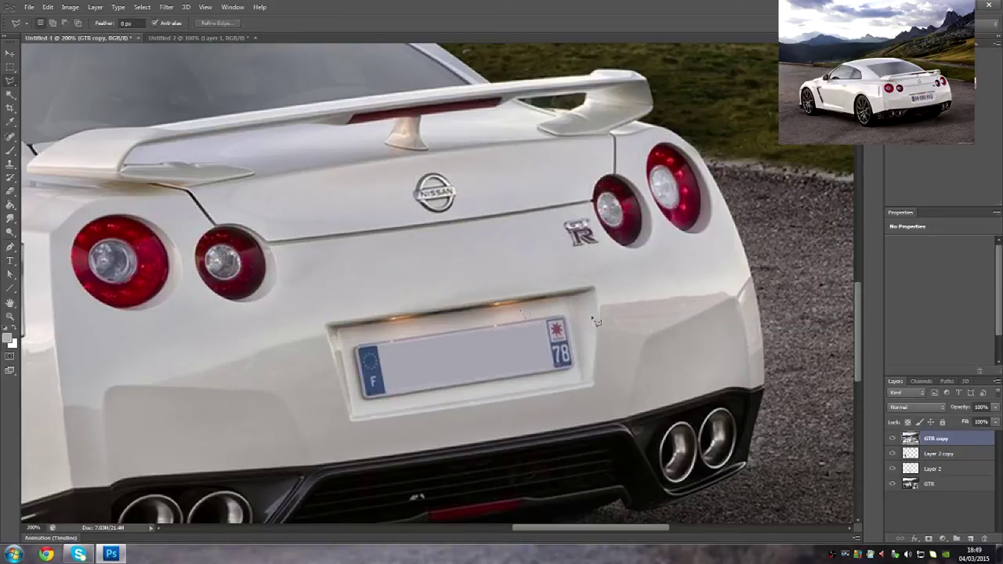
pyautogui.click(10, 190)
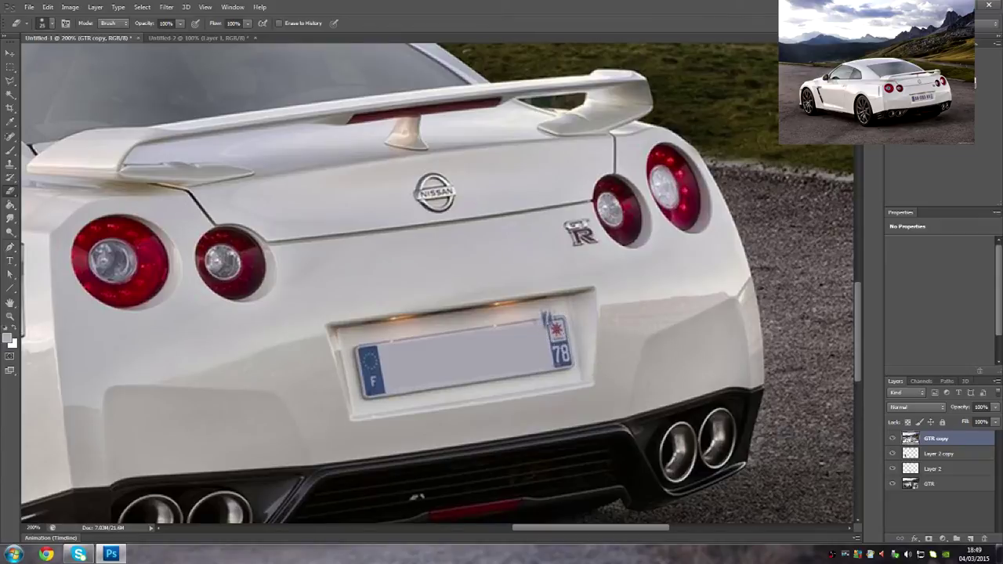
# - Try erasing the blue sticker beside the emblem, undo it, and zoom out to about 66.7%
pyautogui.moveTo(545, 311); pyautogui.dragTo(548, 327)
pyautogui.hotkey('ctrl', 'z')
pyautogui.hotkey('ctrl', 'z')
pyautogui.hotkey('ctrl', '-')
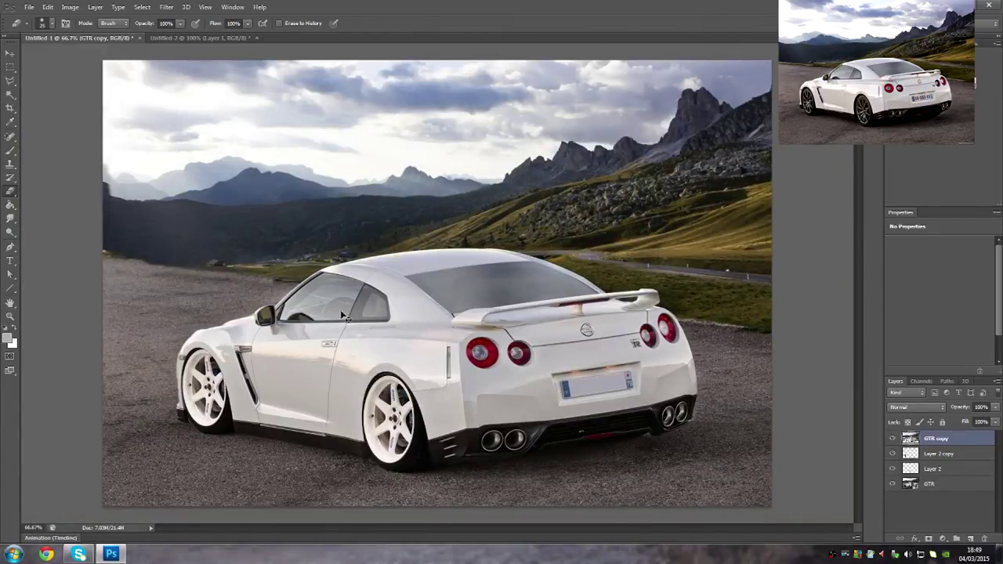
pyautogui.hotkey('ctrl', '-')
pyautogui.hotkey('ctrl', '+')
# - Select all layers and use Flatten Image to merge them into one Background layer
pyautogui.keyDown('shift'); pyautogui.click(940, 486); pyautogui.keyUp('shift')
pyautogui.rightClick(939, 486)
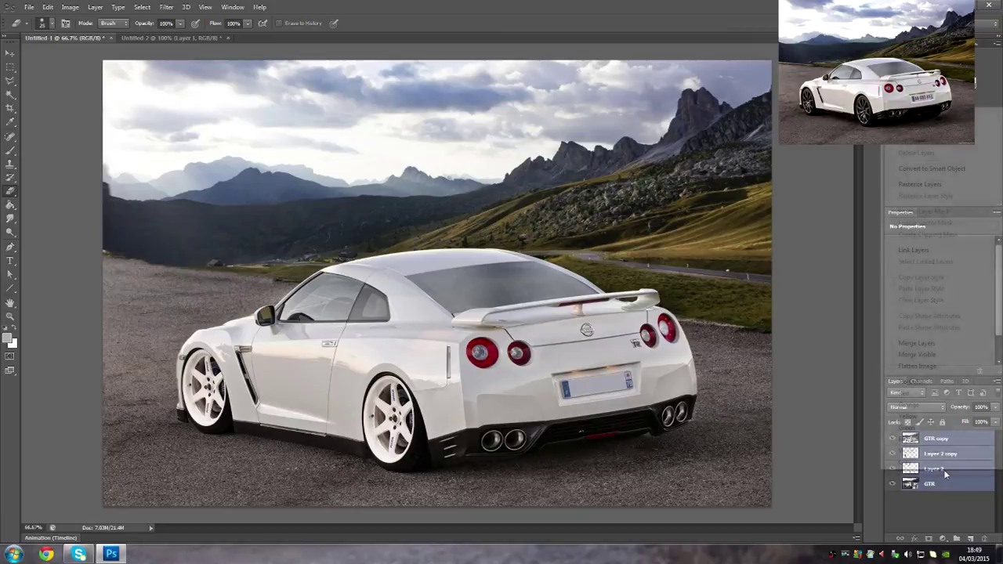
pyautogui.click(940, 369)
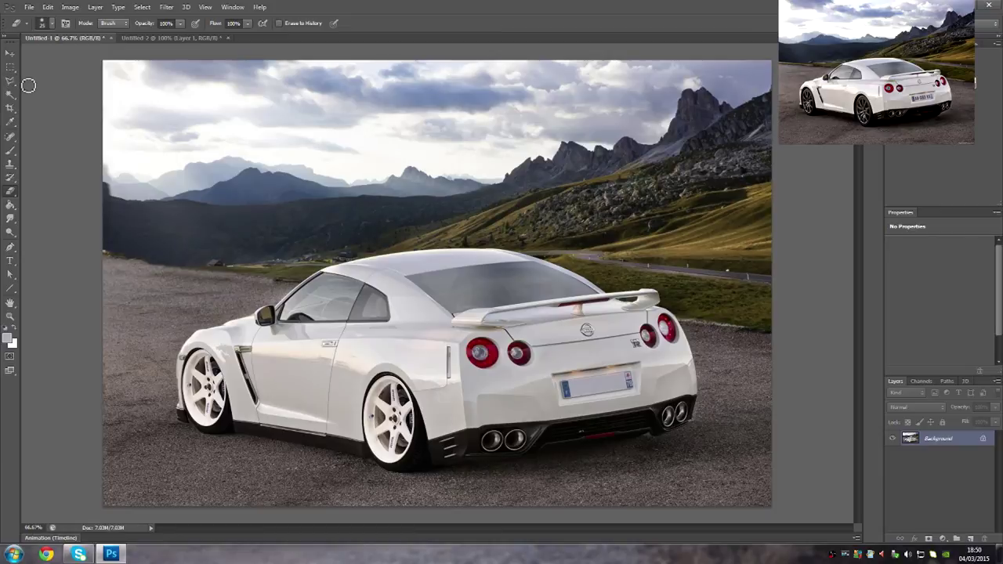
pyautogui.hotkey('ctrl', '+')
pyautogui.hotkey('ctrl', '+')
pyautogui.scroll(-1, 232, 211)
# - Lasso around the leftmost tail light, tracing its top, sides and bottom until the selection closes
pyautogui.press('l')
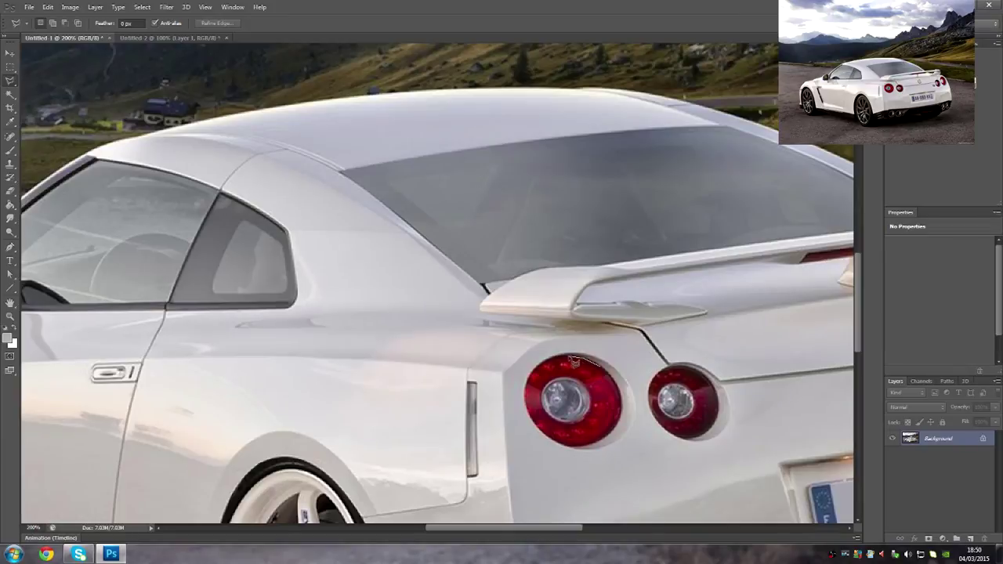
pyautogui.moveTo(573, 360)
pyautogui.mouseDown()
pyautogui.moveTo(542, 373)
pyautogui.moveTo(530, 401)
pyautogui.mouseUp()
pyautogui.moveTo(530, 401); pyautogui.dragTo(547, 437)
pyautogui.moveTo(551, 442); pyautogui.dragTo(586, 452)
pyautogui.moveTo(593, 445)
pyautogui.mouseDown()
pyautogui.moveTo(624, 423)
pyautogui.moveTo(620, 432)
pyautogui.mouseUp()
pyautogui.moveTo(607, 376); pyautogui.dragTo(576, 359)
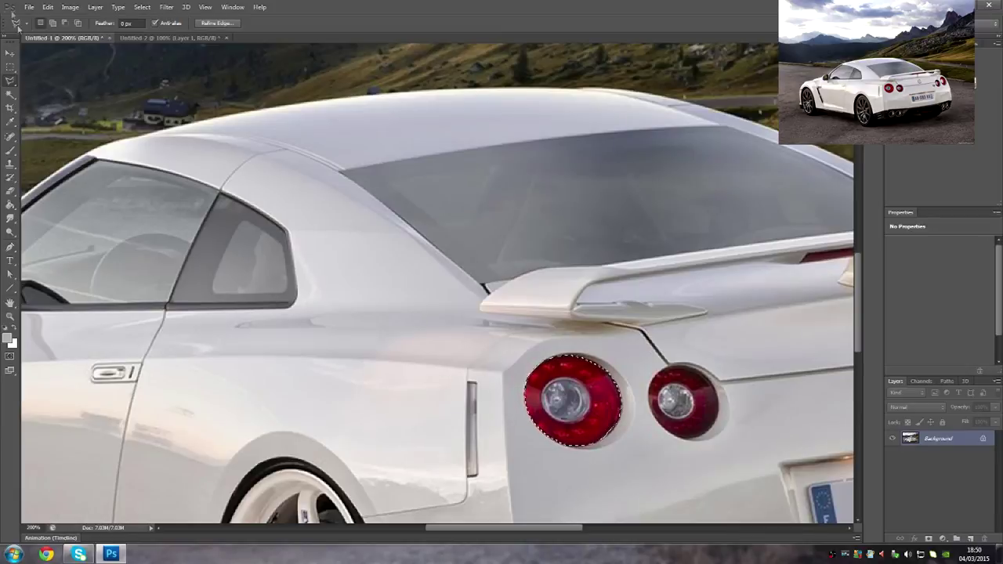
# - Open Channel Mixer on the tail light and turn Monochrome on, comparing it against off
pyautogui.click(161, 8)
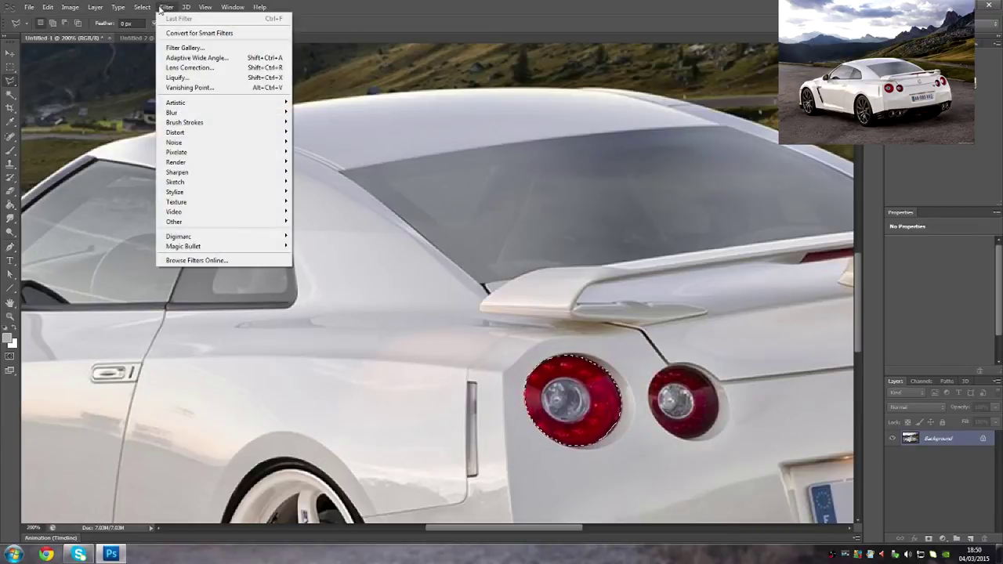
pyautogui.click(70, 7)
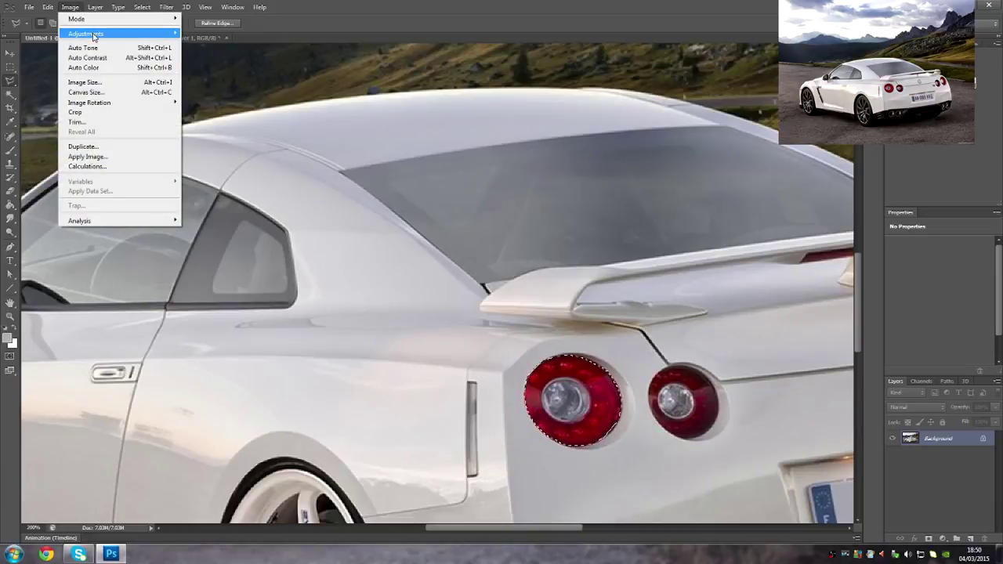
pyautogui.moveTo(92, 35)
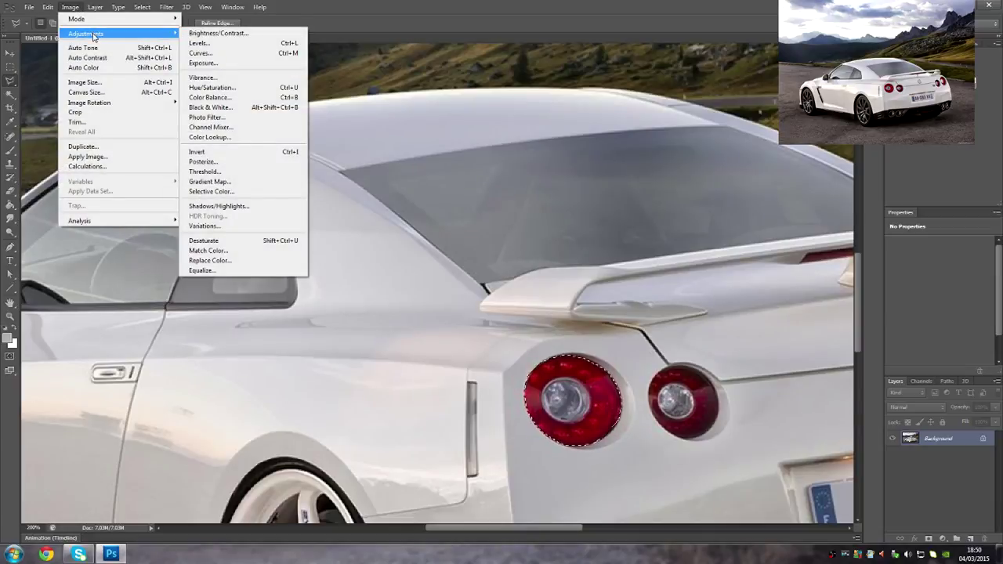
pyautogui.click(210, 127)
pyautogui.click(408, 300)
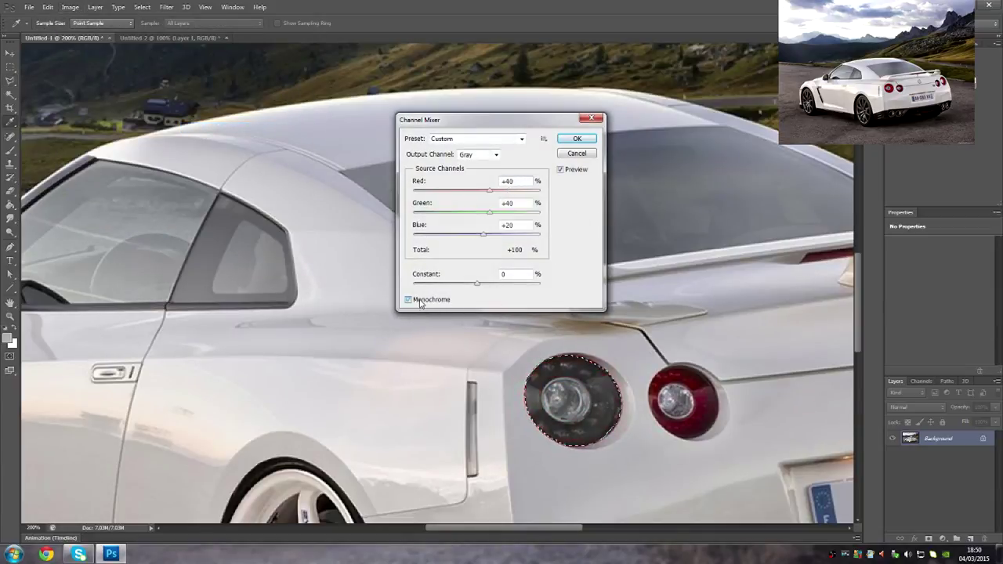
pyautogui.moveTo(477, 283)
pyautogui.mouseDown()
pyautogui.moveTo(493, 287)
pyautogui.moveTo(470, 288)
pyautogui.moveTo(482, 290)
pyautogui.mouseUp()
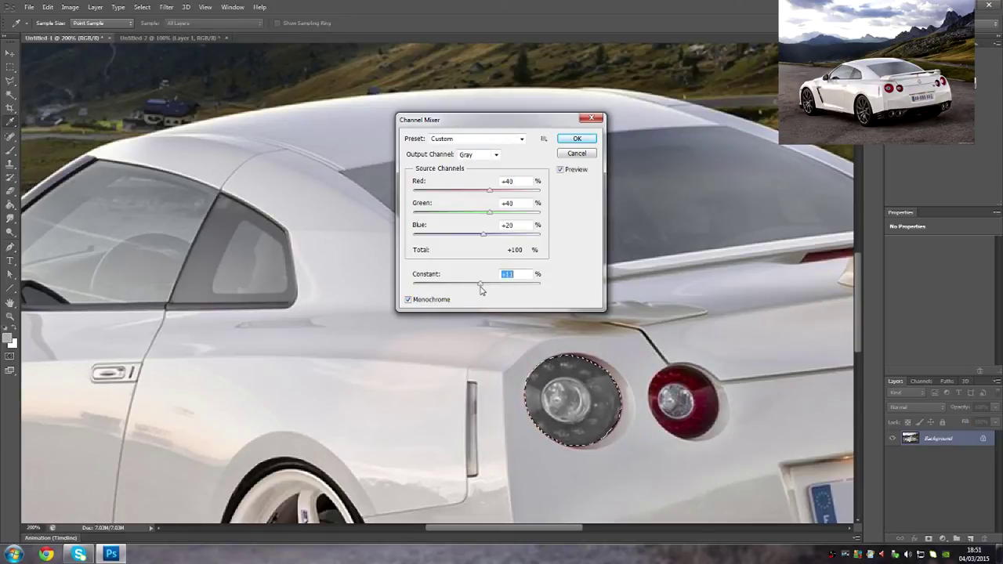
pyautogui.click(419, 304)
pyautogui.click(416, 304)
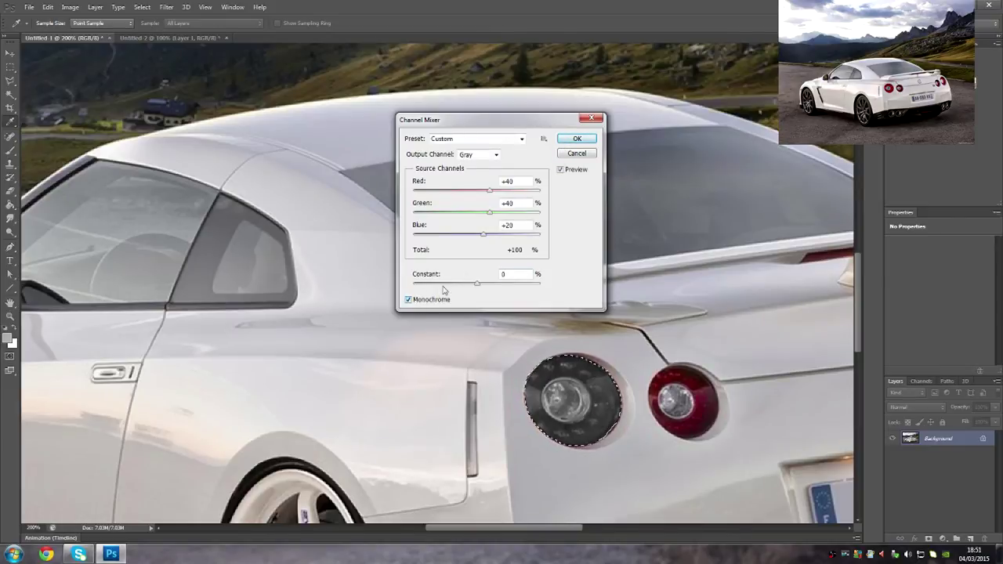
pyautogui.doubleClick(431, 301)
pyautogui.click(430, 301)
pyautogui.click(431, 302)
# - Keep Gray output and the Custom preset, lower the Constant to darken, and apply
pyautogui.click(496, 156)
pyautogui.click(482, 164)
pyautogui.click(517, 143)
pyautogui.click(517, 145)
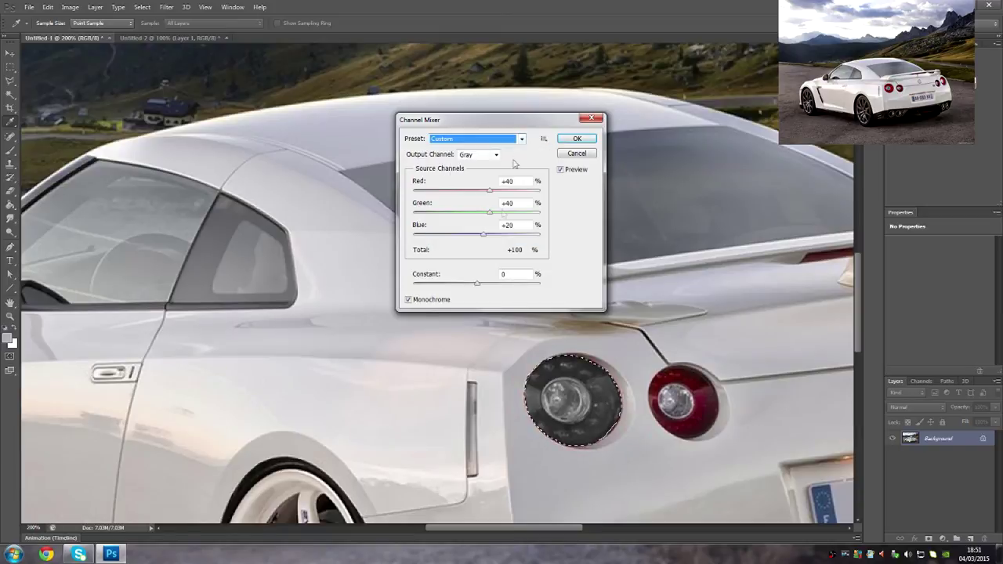
pyautogui.moveTo(478, 284); pyautogui.dragTo(475, 287)
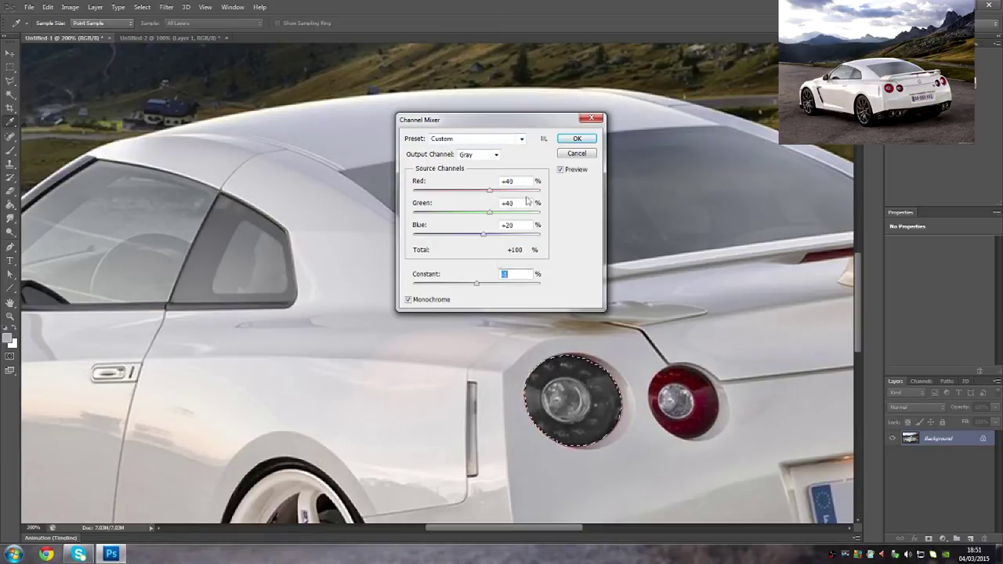
pyautogui.click(576, 139)
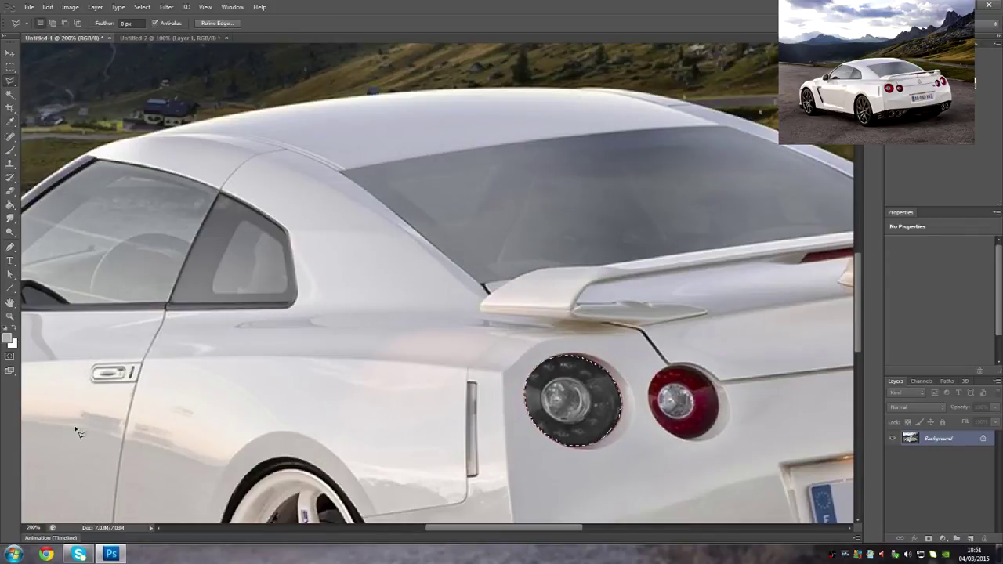
# - Zoom out to see the whole car and toggle the taillight selection off and back on
pyautogui.hotkey('ctrl', '-')
pyautogui.hotkey('ctrl', '-')
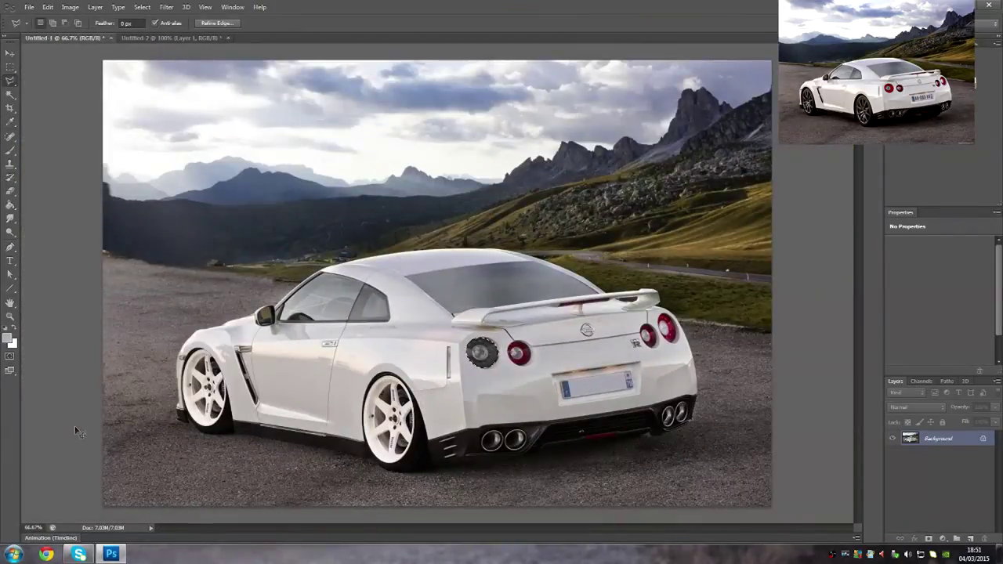
pyautogui.hotkey('ctrl', 'd')
pyautogui.hotkey('ctrl', 'z')
pyautogui.hotkey('ctrl', 'd')
# - Compare the grey-tinted taillight with the original, ending on the red taillight with nothing selected
pyautogui.hotkey('ctrl', 'z')
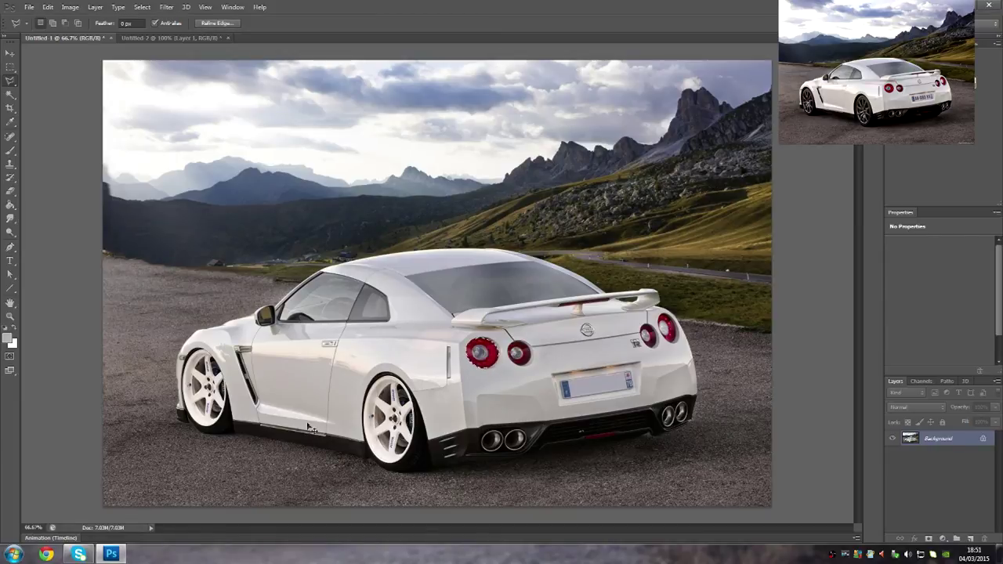
pyautogui.hotkey('ctrl', 'alt', 'z')
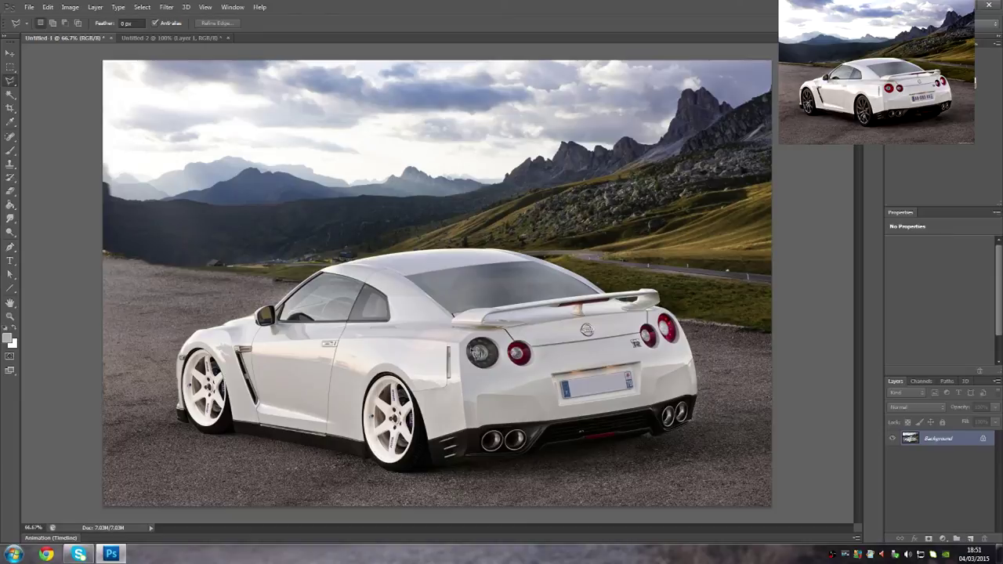
pyautogui.hotkey('ctrl', 'shift', 'z')
pyautogui.hotkey('ctrl', 'shift', 'z')
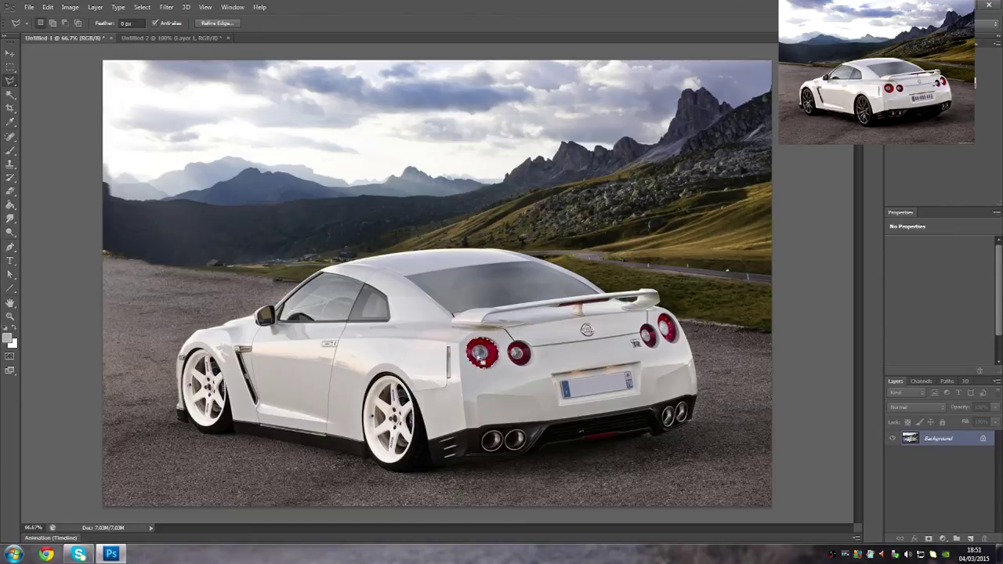
pyautogui.hotkey('ctrl', 'd')
# - Launch the Magic Bullet PhotoLooks filter and scroll the Looks browser to the SpencahG looks
pyautogui.click(167, 7)
pyautogui.moveTo(186, 247)
pyautogui.click(317, 246)
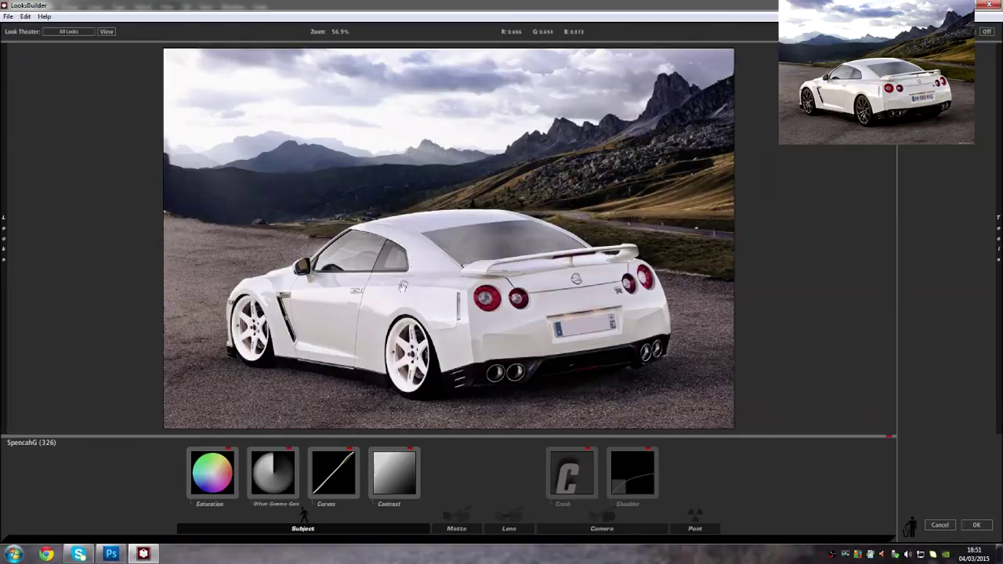
pyautogui.moveTo(4, 392)
pyautogui.scroll(-3, 72, 369)
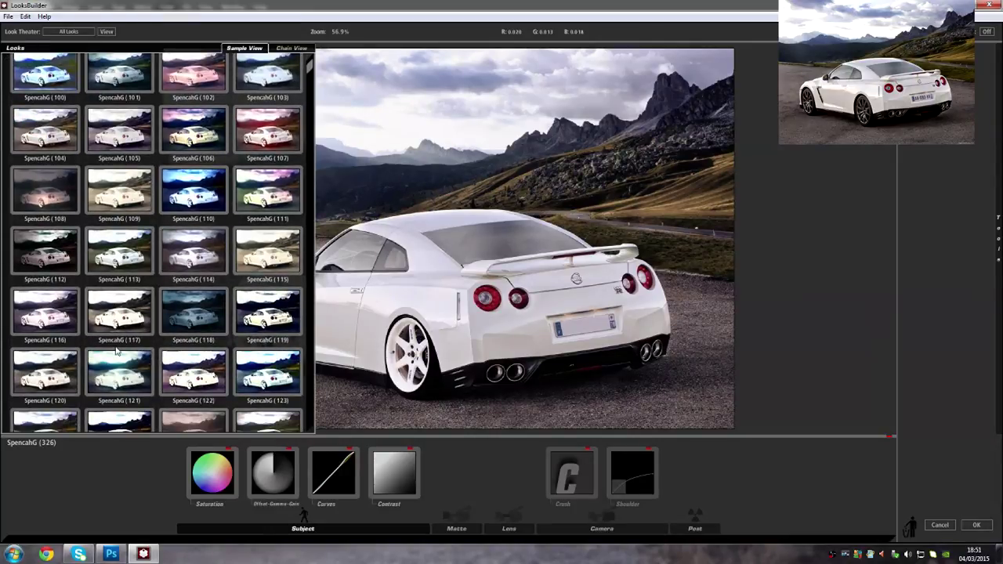
pyautogui.scroll(-2, 116, 352)
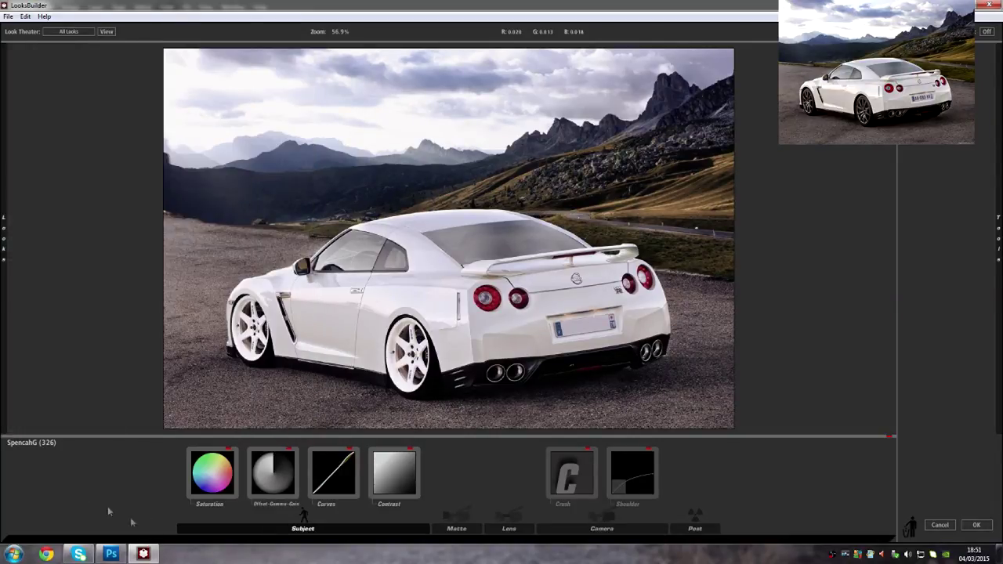
pyautogui.scroll(-5, 23, 352)
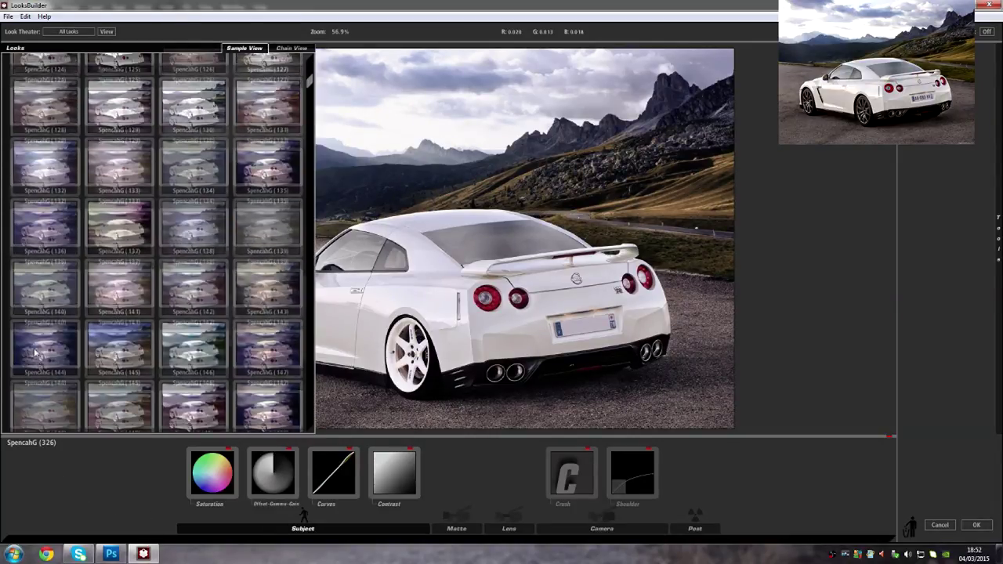
pyautogui.scroll(-10, 41, 354)
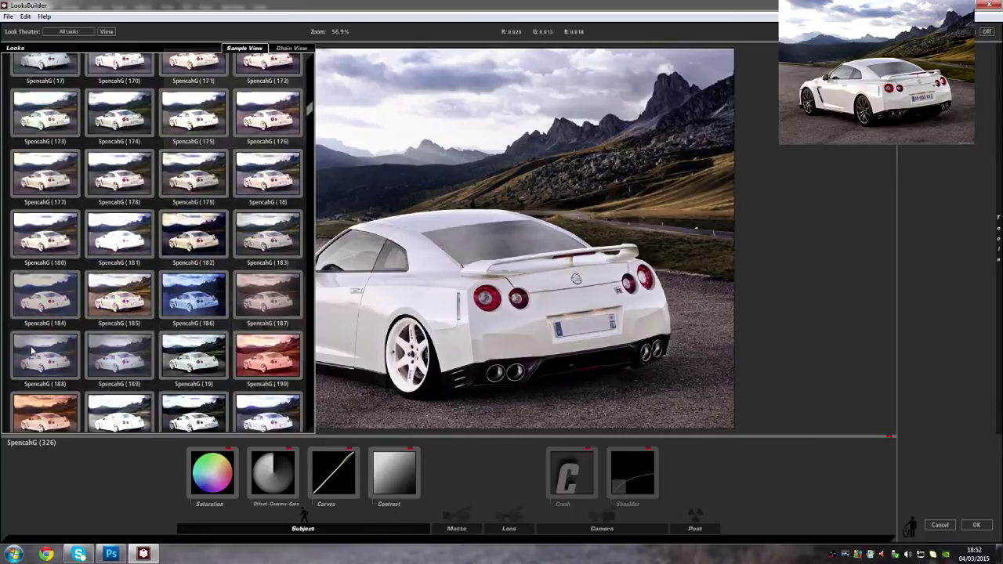
pyautogui.scroll(-12, 36, 350)
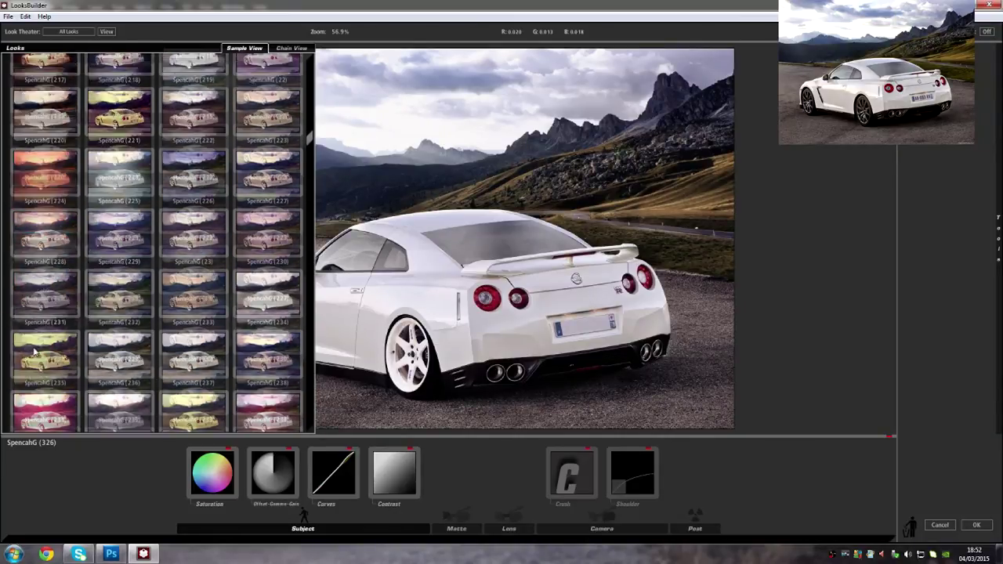
pyautogui.scroll(-9, 36, 353)
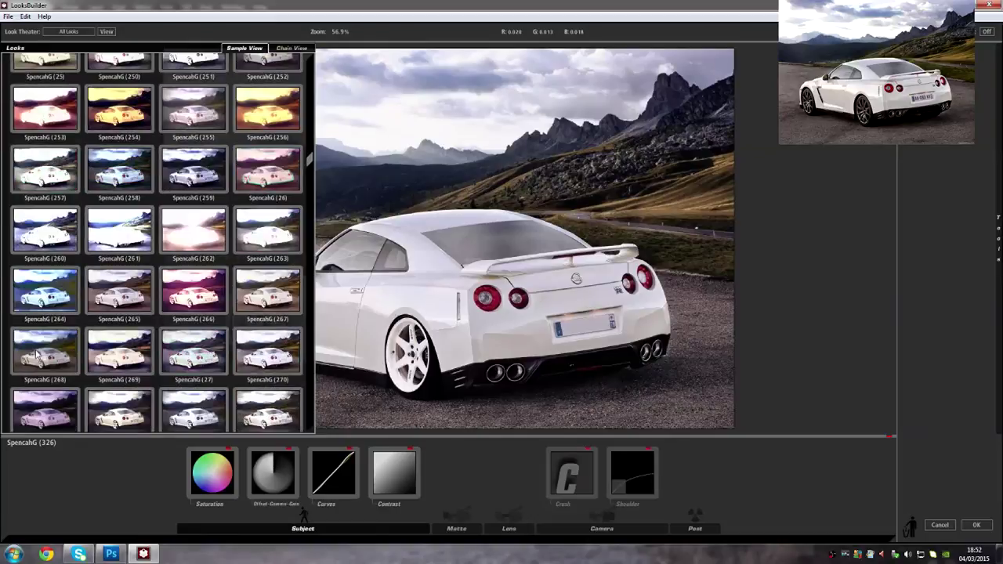
pyautogui.scroll(-6, 36, 355)
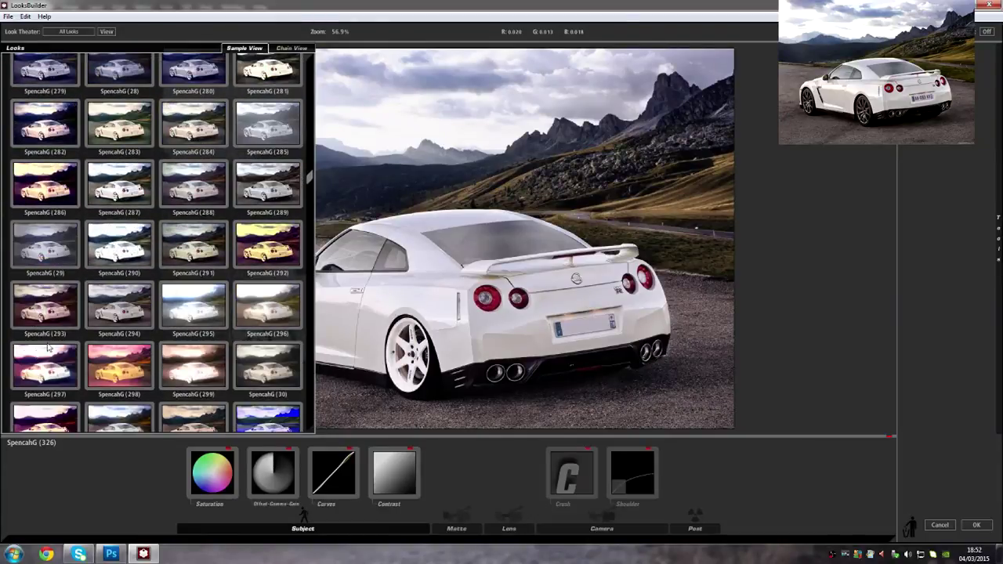
# - Preview SpencahG looks 291, 290, 301, 319, 32, 320 and 321 on the photo
pyautogui.click(203, 266)
pyautogui.click(135, 266)
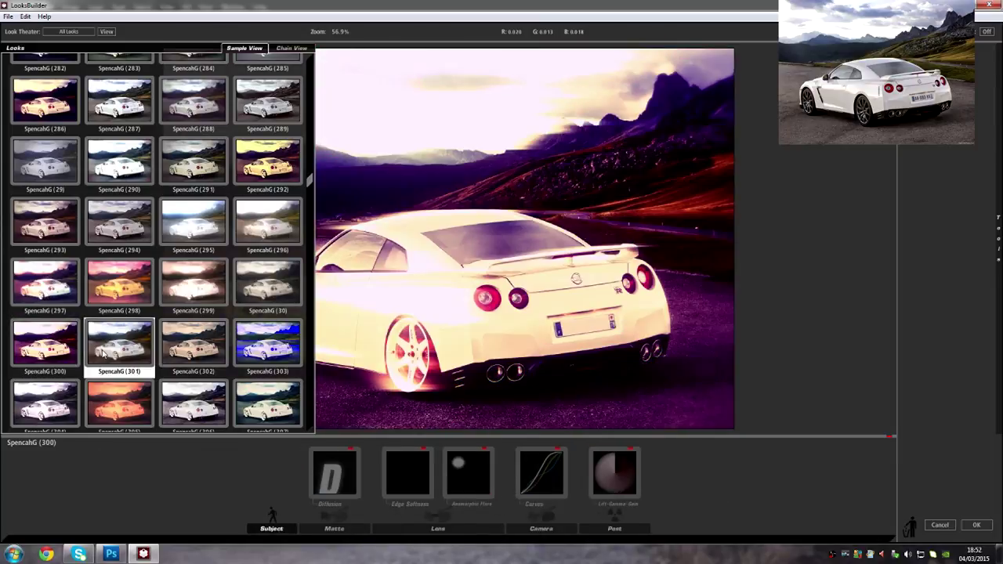
pyautogui.click(102, 354)
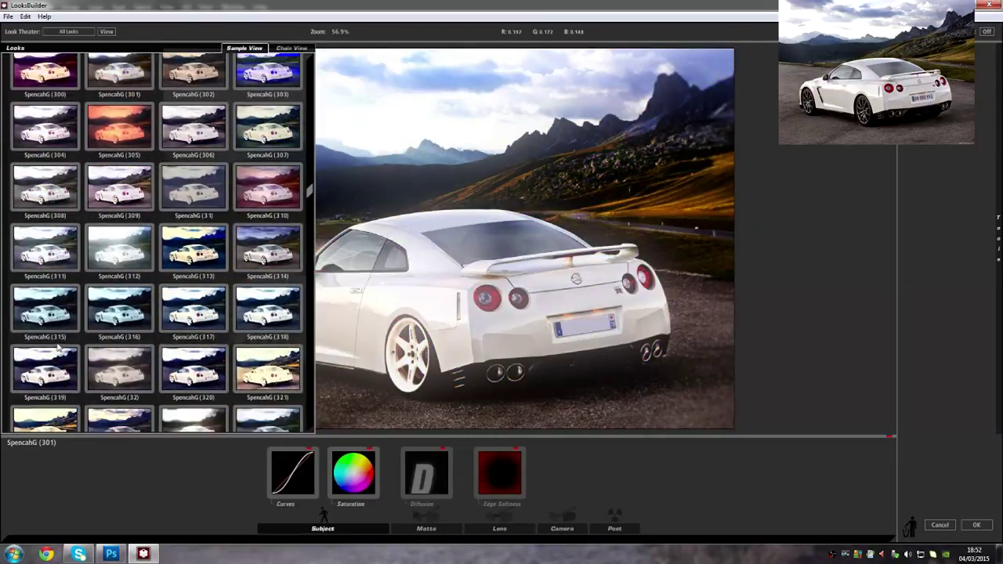
pyautogui.click(71, 344)
pyautogui.click(119, 321)
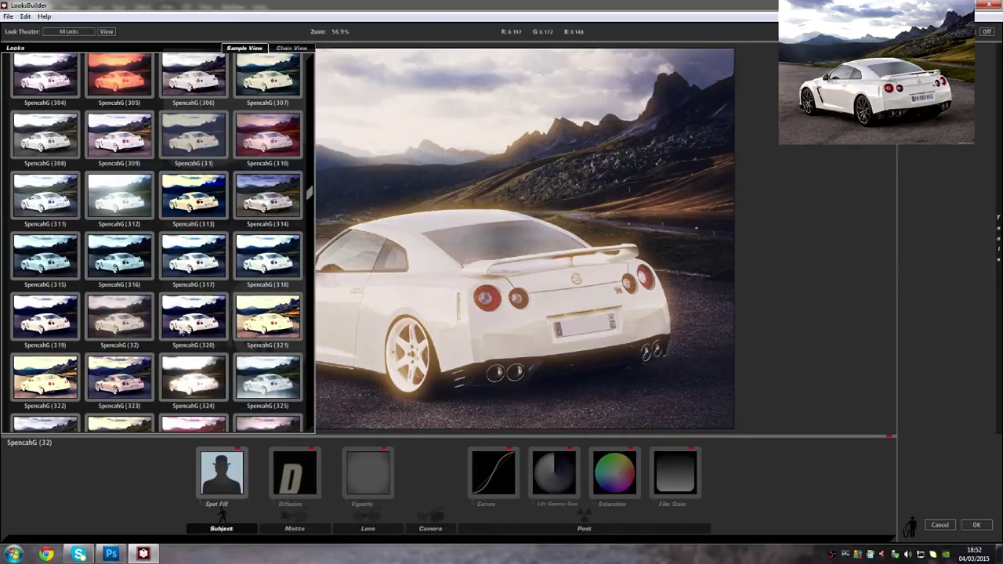
pyautogui.click(188, 321)
pyautogui.click(267, 317)
# - Try a few neighbouring looks, then choose SpencahG (323) and apply it
pyautogui.scroll(-1, 269, 329)
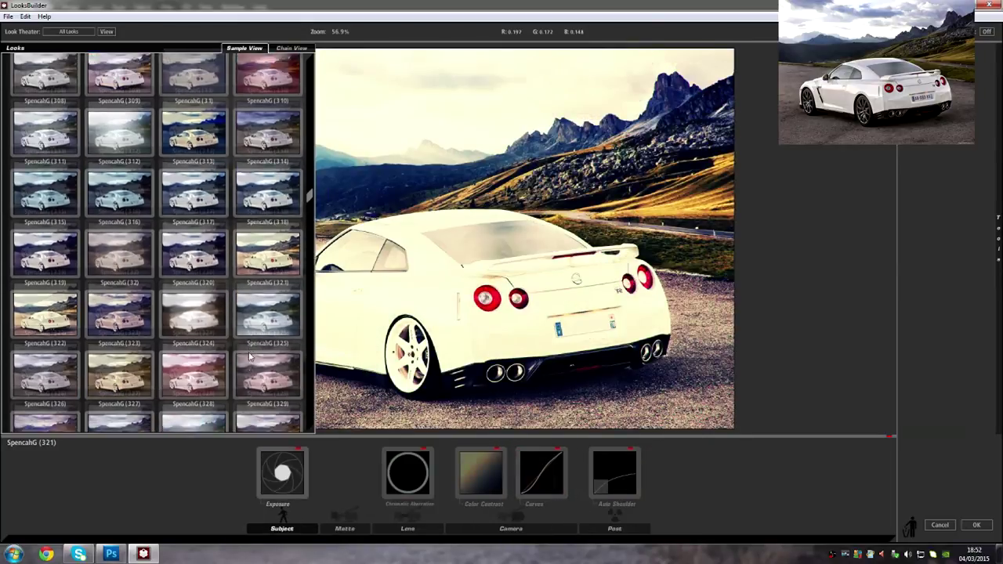
pyautogui.click(267, 330)
pyautogui.click(267, 356)
pyautogui.click(127, 308)
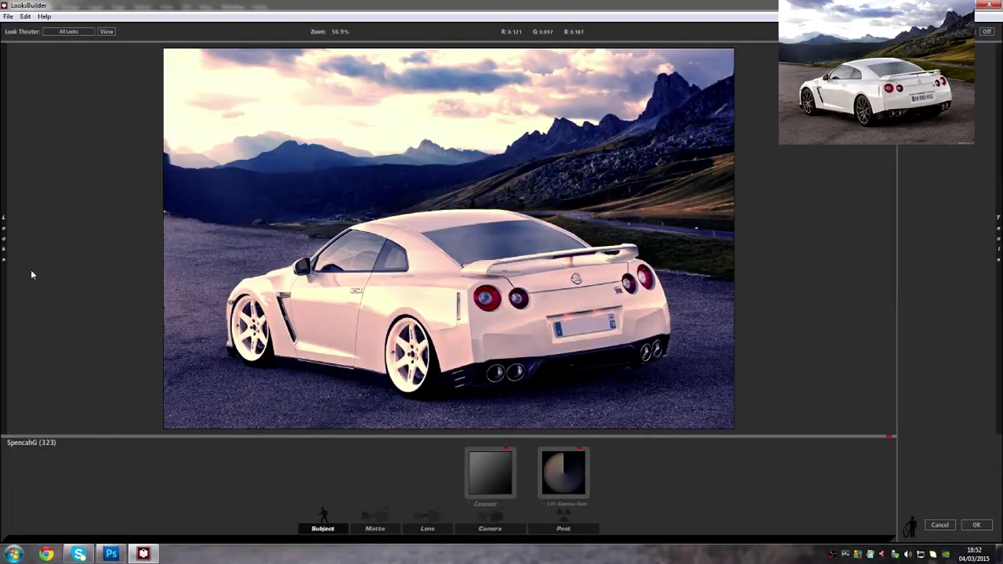
pyautogui.click(979, 524)
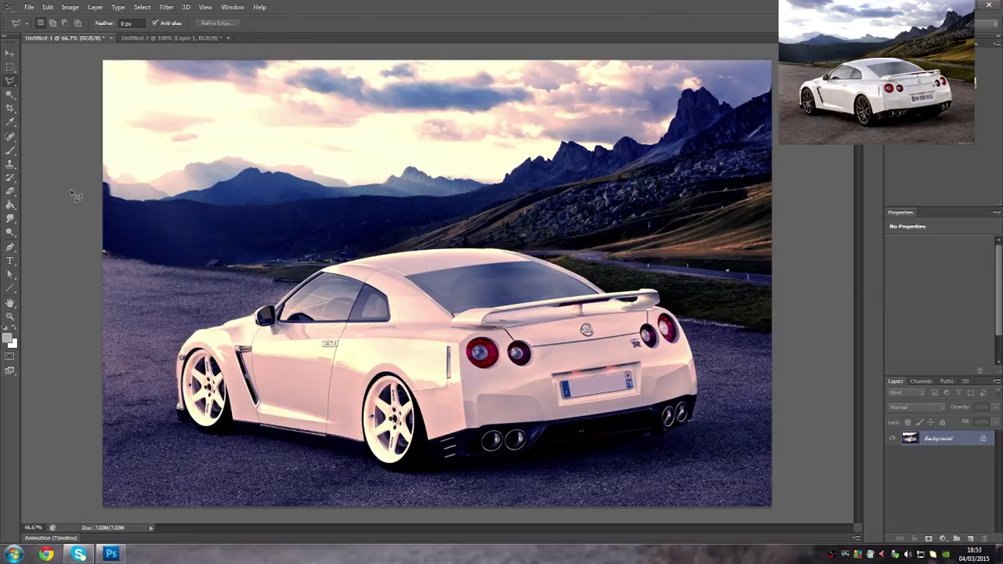
pyautogui.click(28, 7)
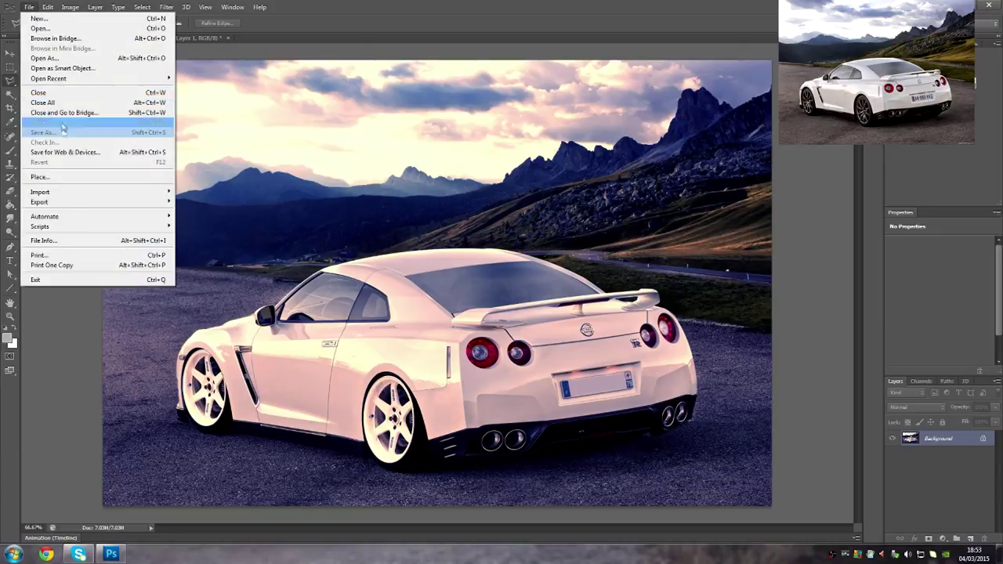
pyautogui.click(368, 6)
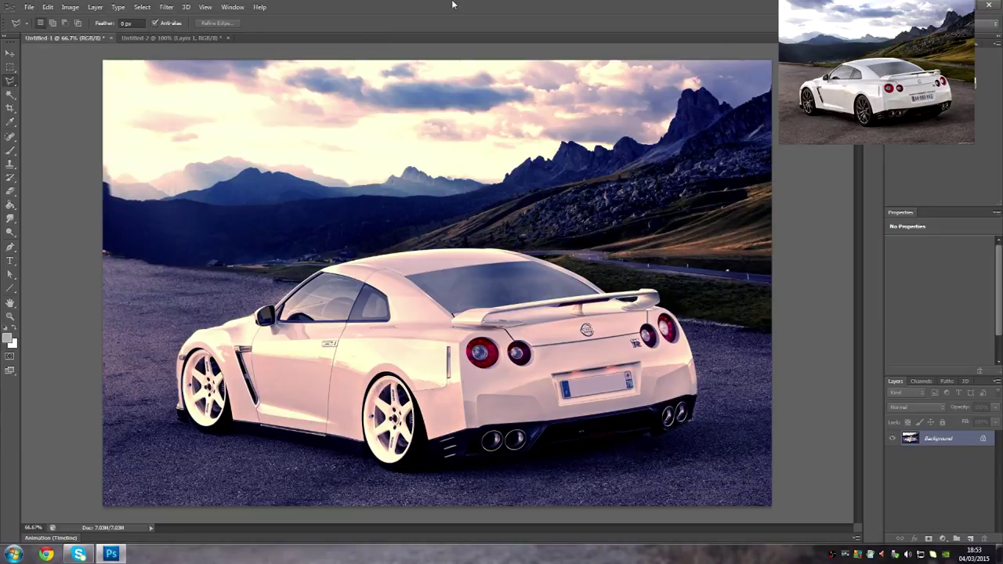